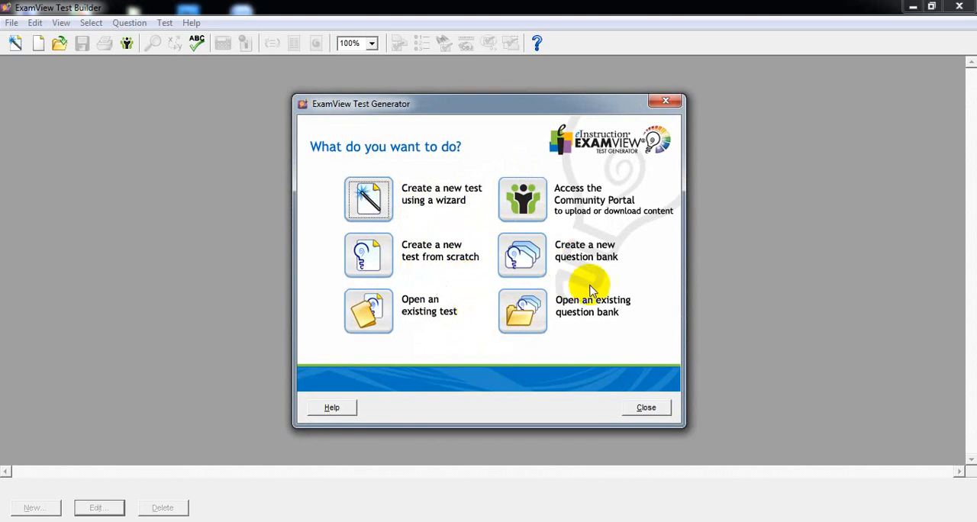
Create a new question bank and title it "Fisika Kelas XII IPA".
{"action": "left_click", "coordinate": [532, 262]}
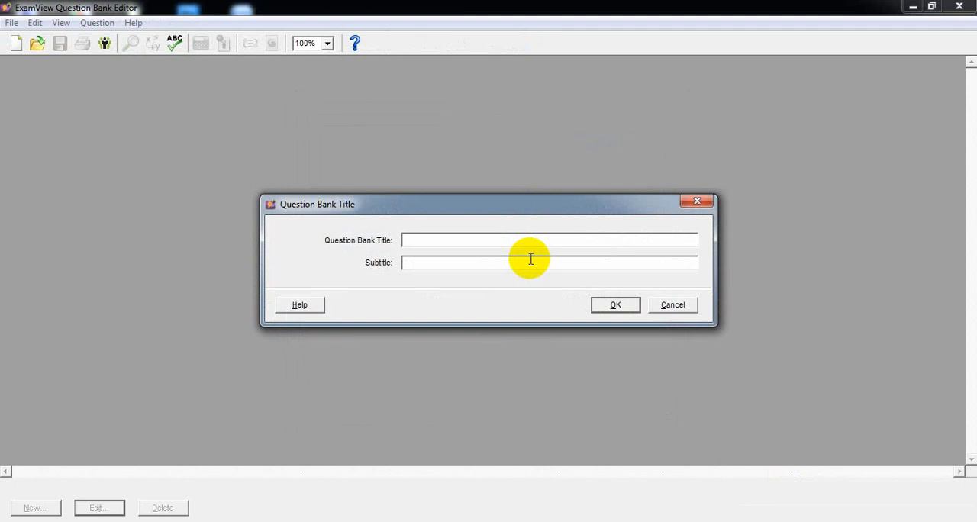
{"action": "type", "text": "Fisika Kelas XII IPA"}
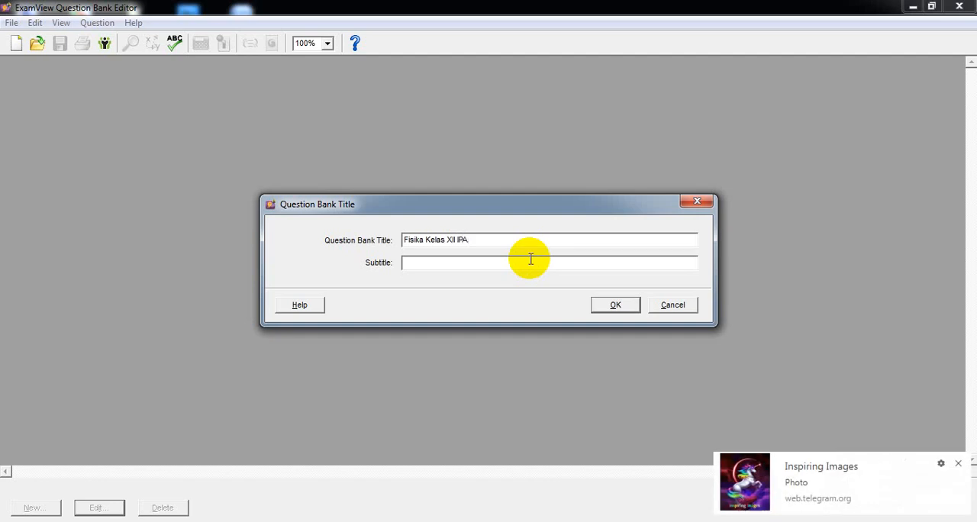
Give the question bank the subtitle "Tahun Pelajaran 2018/2019" and confirm its title details.
{"action": "left_click", "coordinate": [441, 264]}
{"action": "type", "text": "T"}
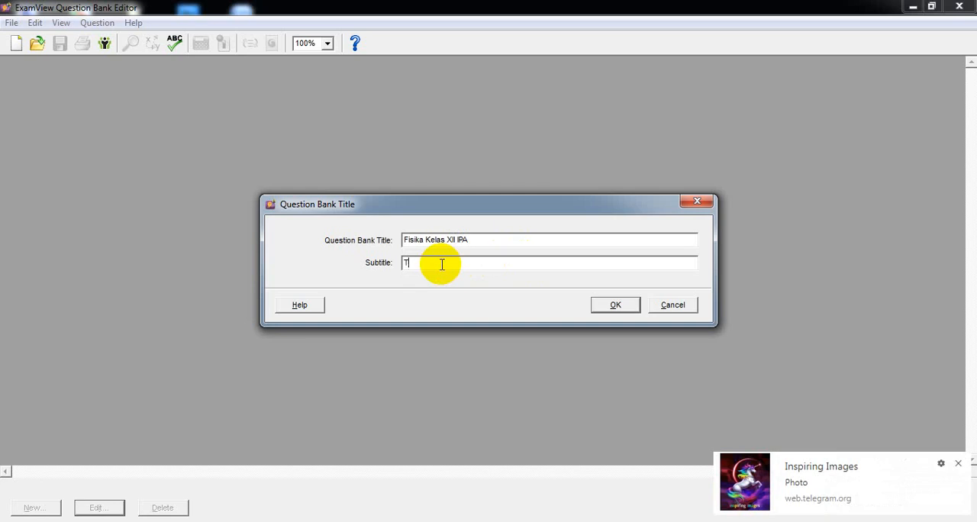
{"action": "type", "text": "ahun Pela"}
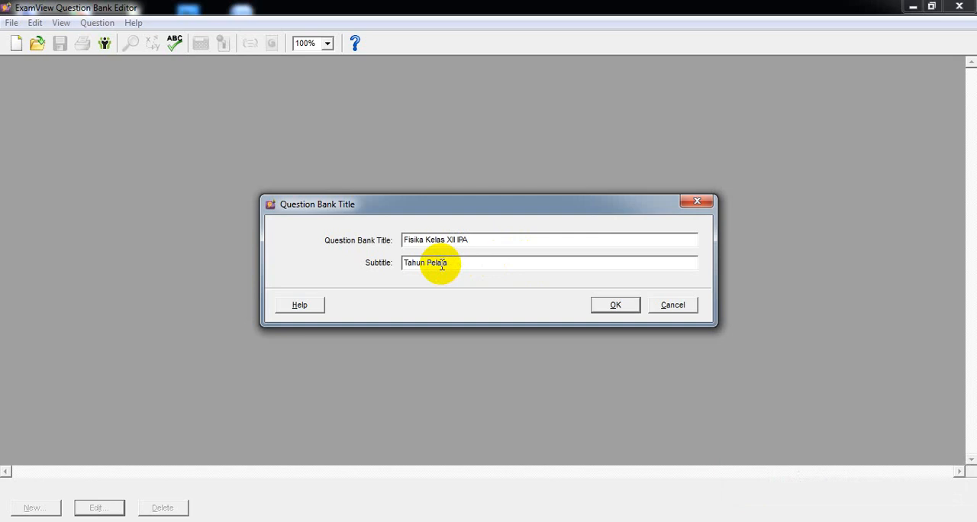
{"action": "type", "text": "jaran 2018/2019"}
{"action": "left_click", "coordinate": [615, 306]}
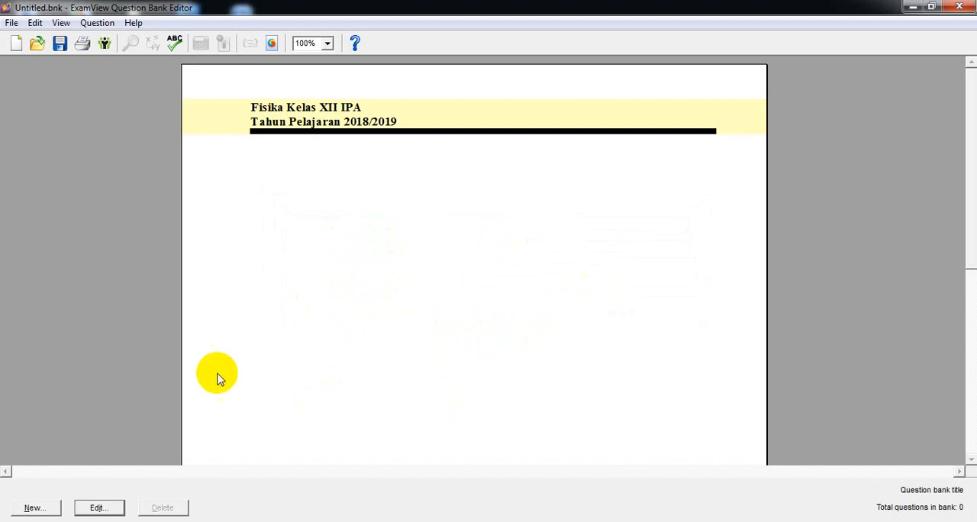
Add a new Multiple Choice question to the question bank.
{"action": "left_click", "coordinate": [35, 508]}
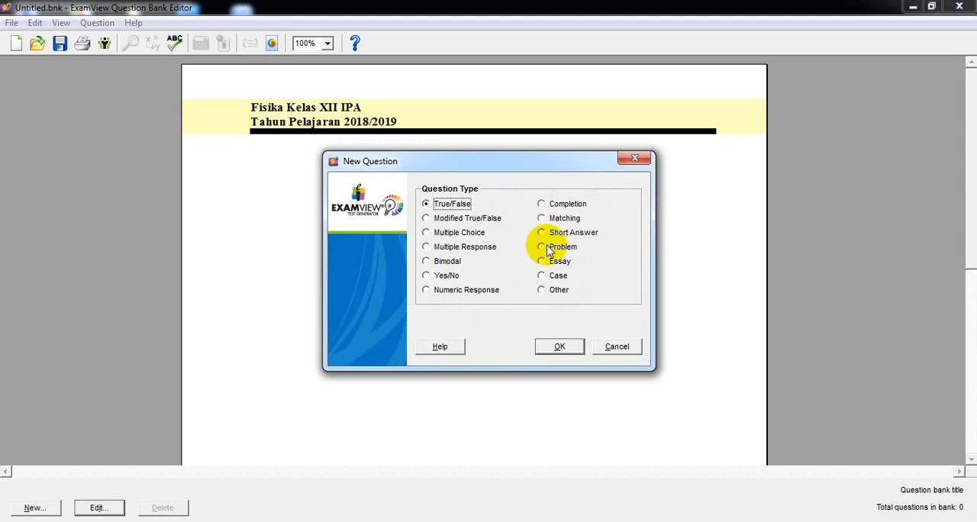
{"action": "left_click", "coordinate": [462, 237]}
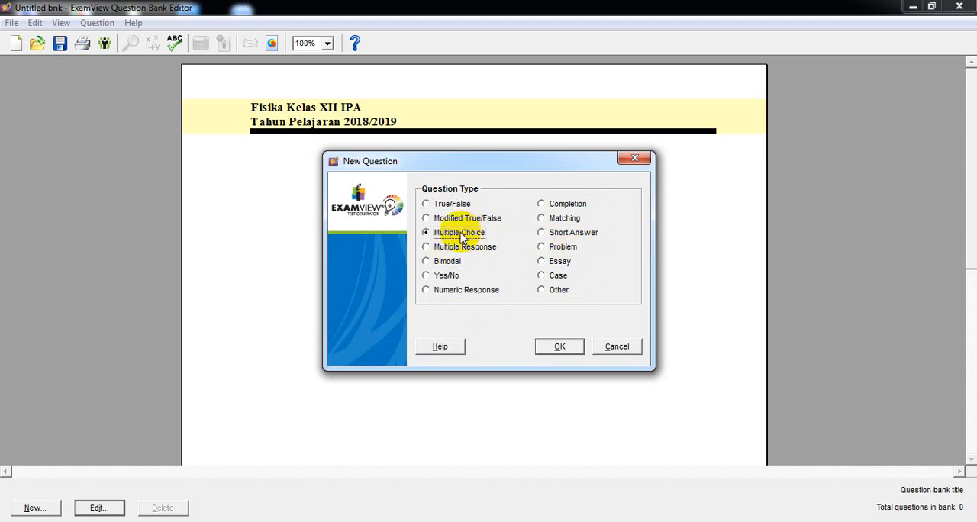
{"action": "left_click", "coordinate": [554, 347]}
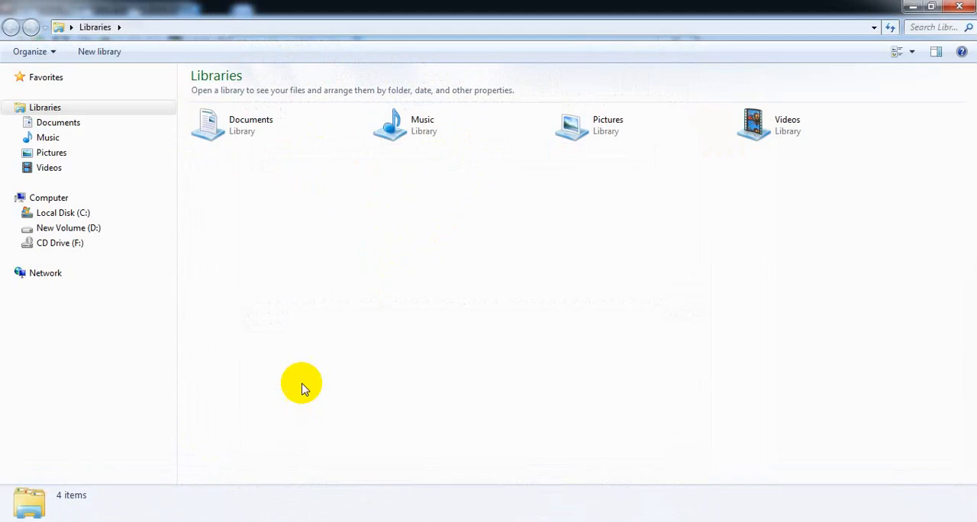
Open the "11 Fisika USBN" Word document from Documents > SOAL mentah USBN 2019 > 001 Soal USBN K 2006.
{"action": "left_click", "coordinate": [58, 122]}
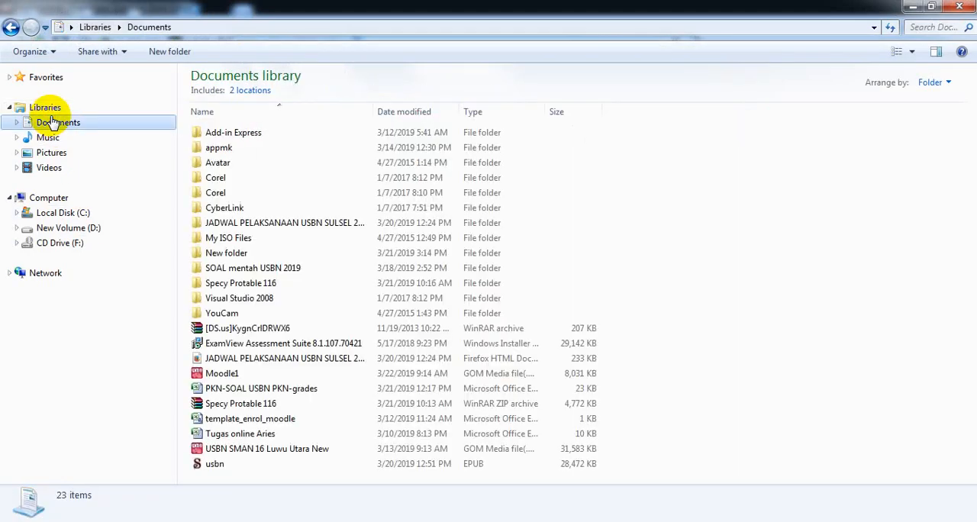
{"action": "double_click", "coordinate": [257, 273]}
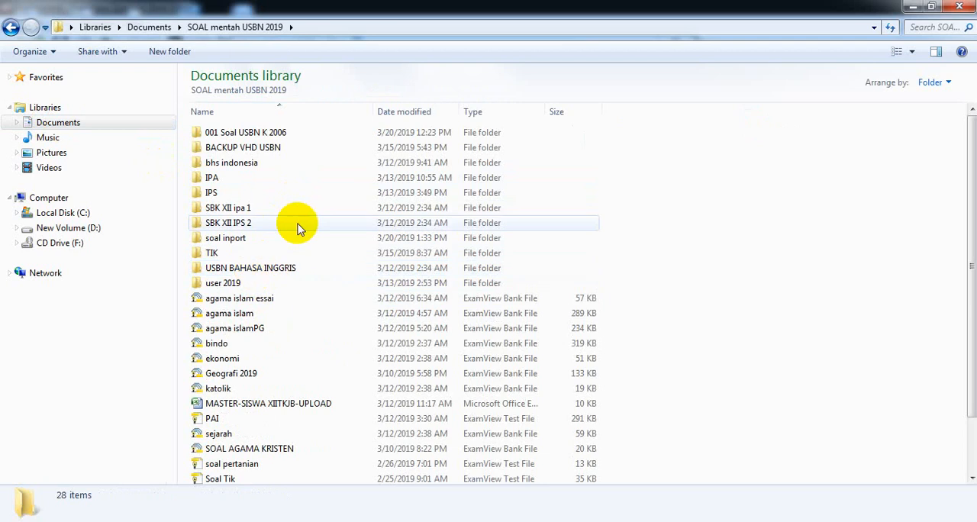
{"action": "double_click", "coordinate": [271, 133]}
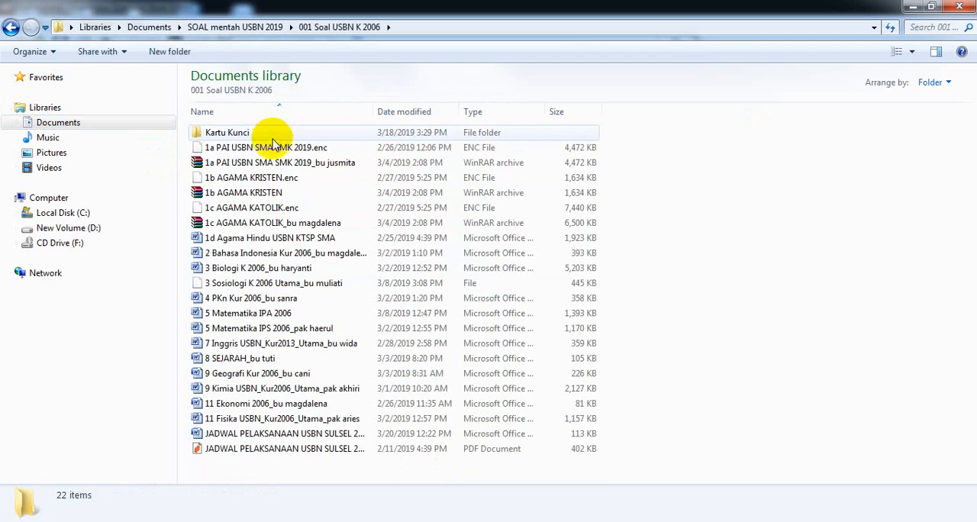
{"action": "left_click", "coordinate": [251, 423]}
{"action": "double_click", "coordinate": [251, 421]}
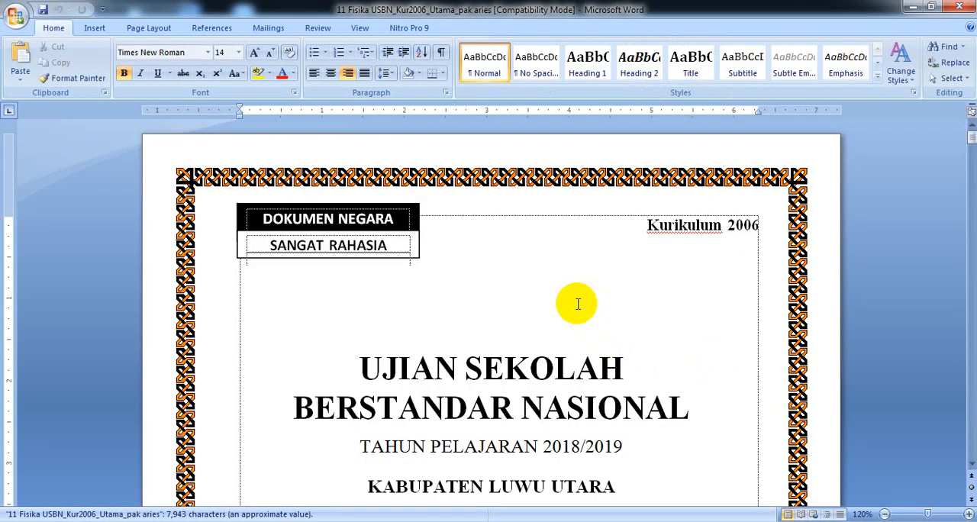
Copy the sentence of question 1, "Hasil pengukuran yang ditunjukkan jangka sorong berikut adalah ....", from the PILIHAN GANDA section.
{"action": "scroll", "coordinate": [572, 297], "scroll_direction": "down", "scroll_amount": 3}
{"action": "scroll", "coordinate": [573, 286], "scroll_direction": "down", "scroll_amount": 20}
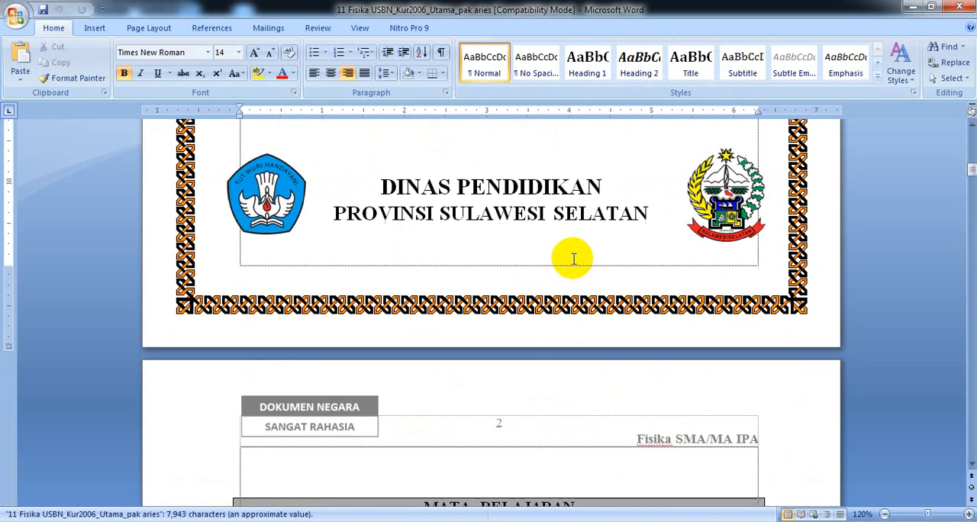
{"action": "scroll", "coordinate": [424, 335], "scroll_direction": "down", "scroll_amount": 14}
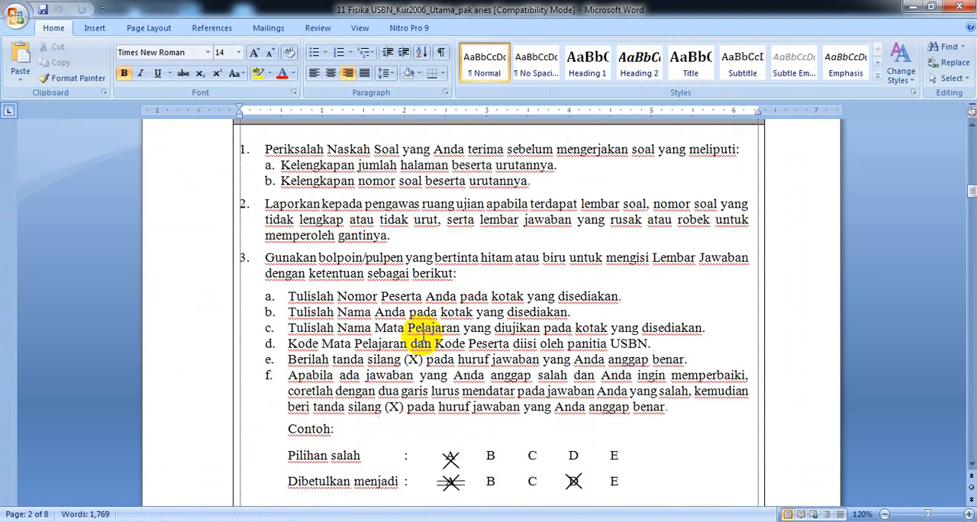
{"action": "scroll", "coordinate": [423, 333], "scroll_direction": "down", "scroll_amount": 10}
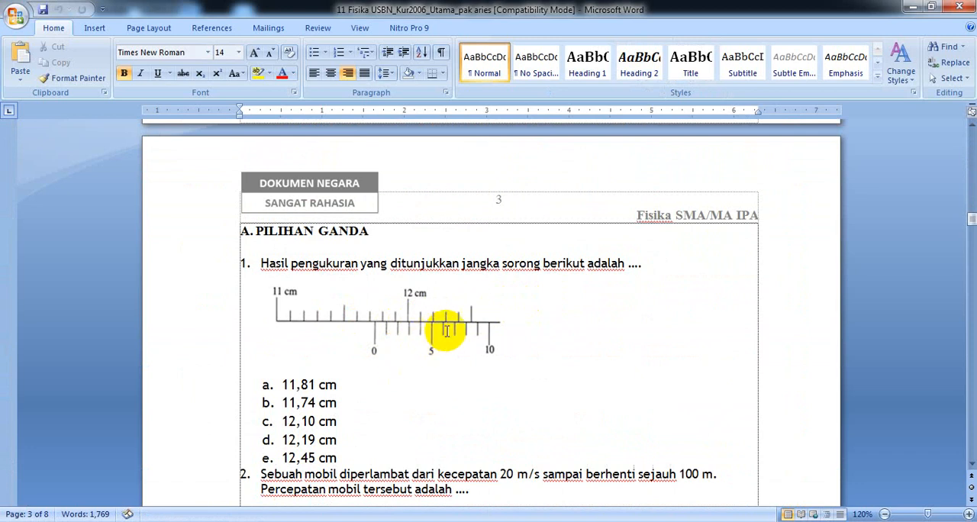
{"action": "scroll", "coordinate": [454, 330], "scroll_direction": "down", "scroll_amount": 1}
{"action": "scroll", "coordinate": [463, 331], "scroll_direction": "down", "scroll_amount": 1}
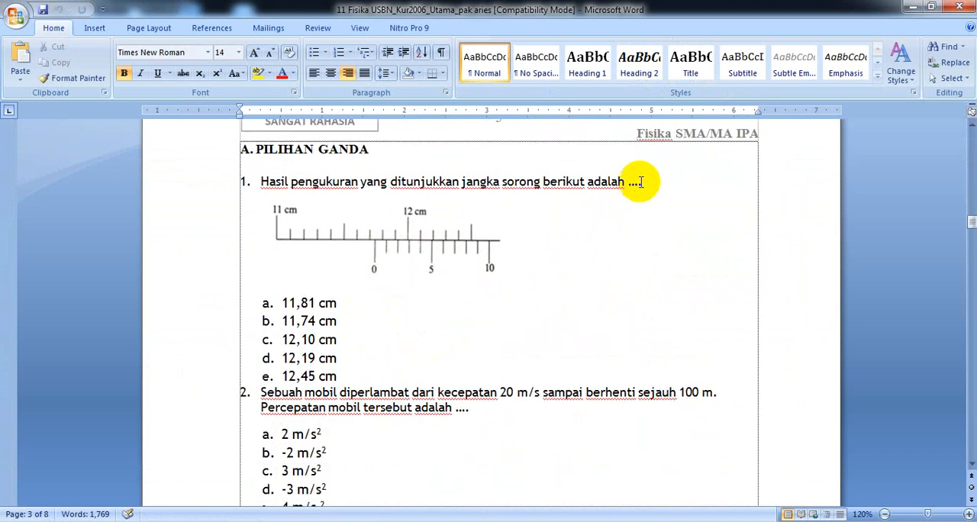
{"action": "left_click_drag", "start_coordinate": [642, 183], "coordinate": [268, 183]}
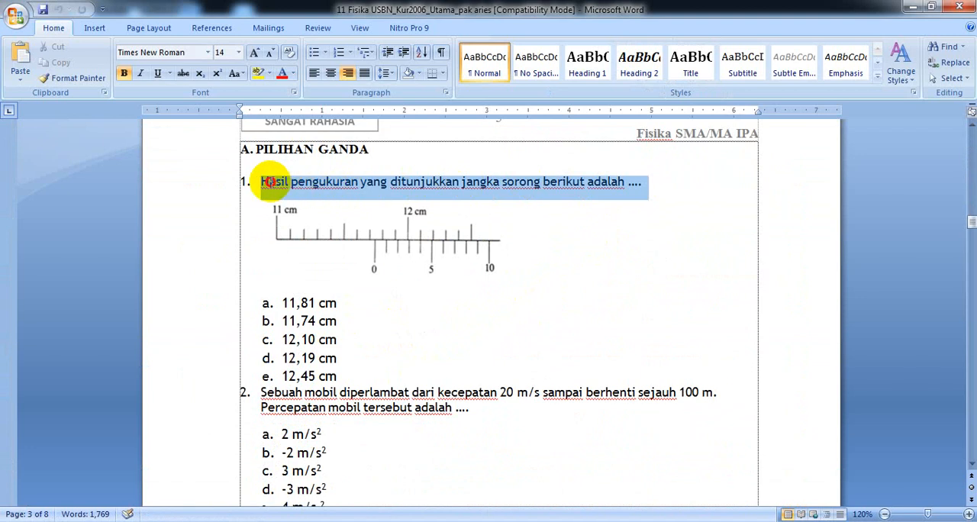
{"action": "right_click", "coordinate": [294, 185]}
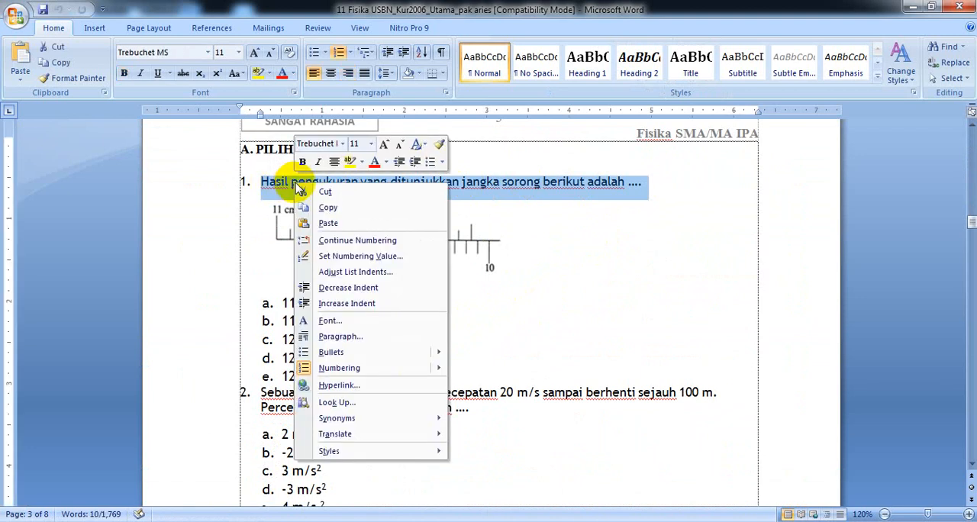
{"action": "left_click", "coordinate": [324, 208]}
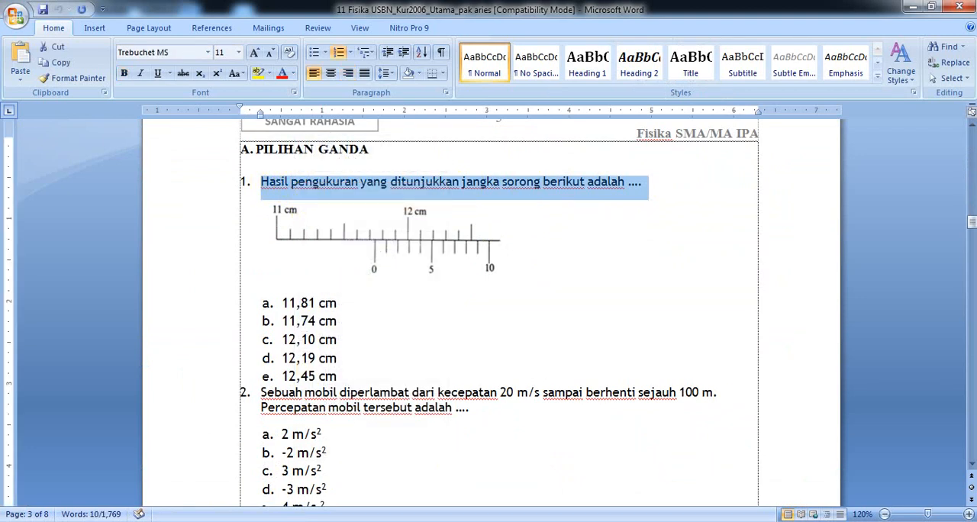
Switch to ExamView, paste the copied sentence as the question text and remove its list number.
{"action": "left_click", "coordinate": [488, 521]}
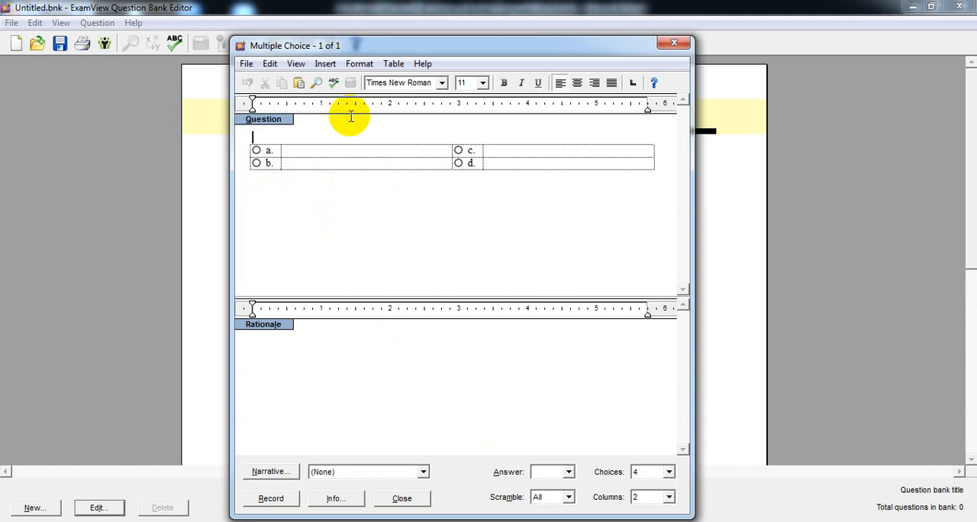
{"action": "right_click", "coordinate": [269, 138]}
{"action": "left_click", "coordinate": [300, 177]}
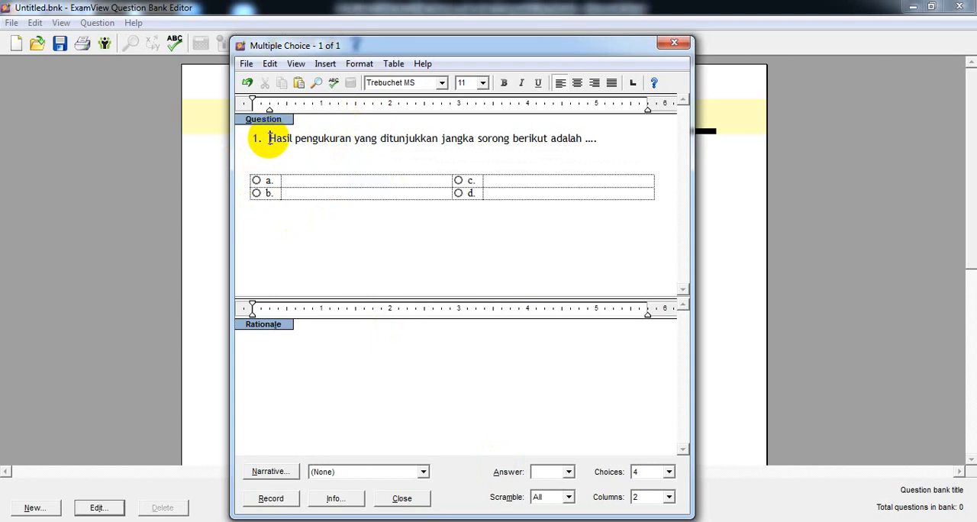
{"action": "left_click", "coordinate": [269, 138]}
{"action": "key", "text": "BackSpace"}
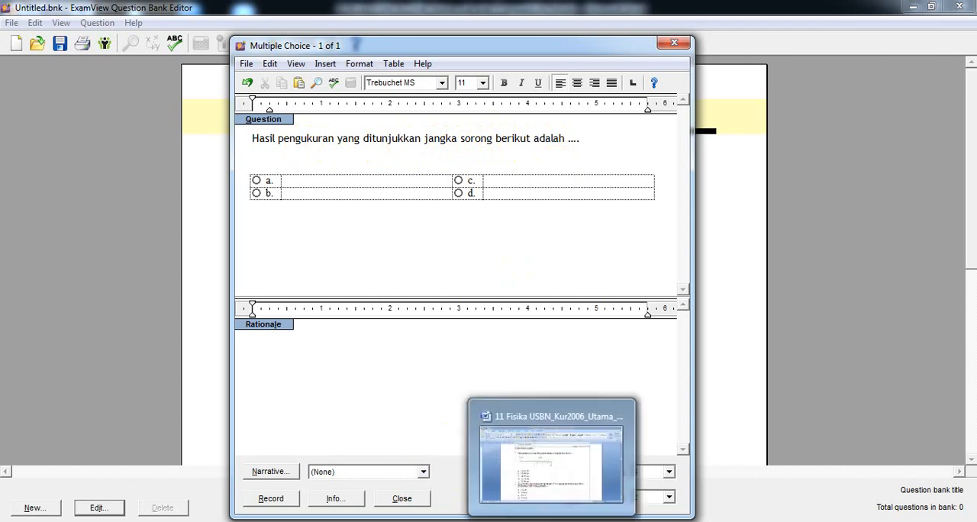
Copy the caliper scale picture of question 1 from the Word document and paste it below the question text in ExamView.
{"action": "left_click", "coordinate": [552, 521]}
{"action": "left_click", "coordinate": [374, 239]}
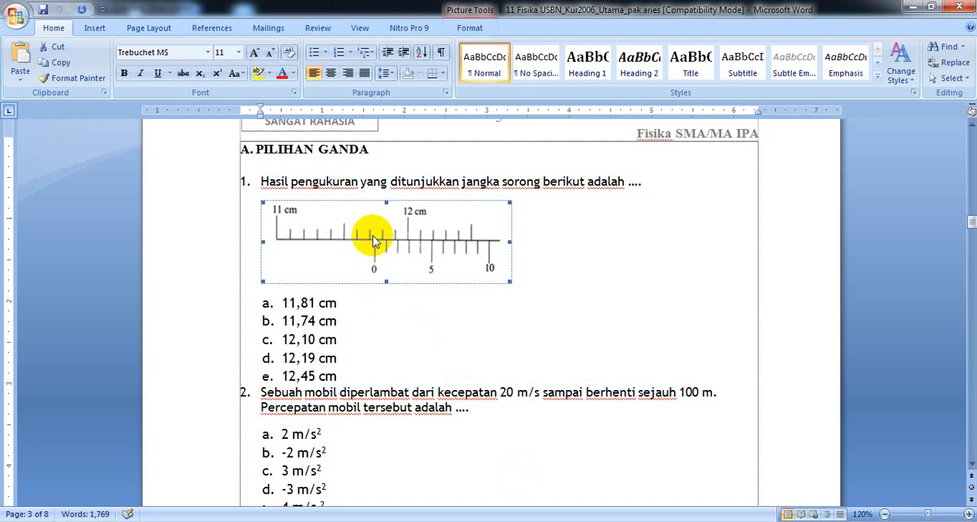
{"action": "right_click", "coordinate": [374, 241]}
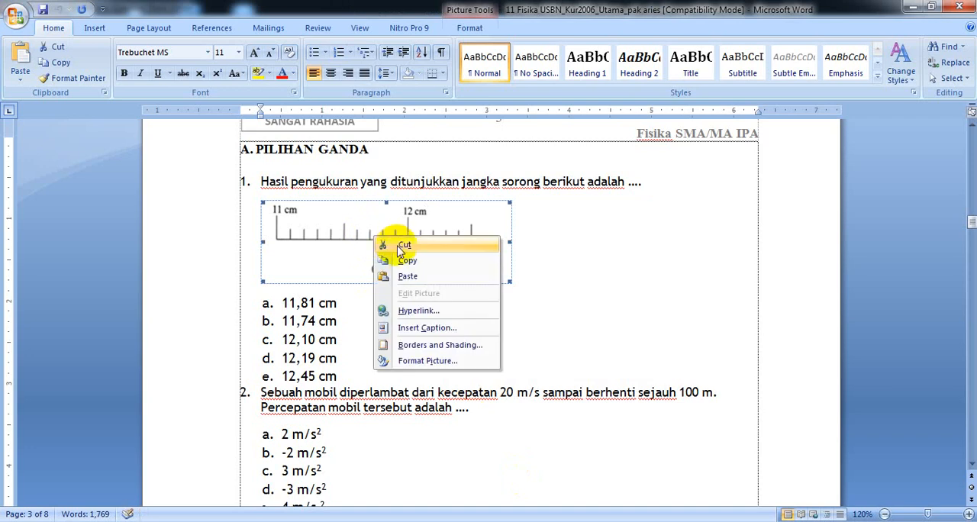
{"action": "left_click", "coordinate": [407, 260]}
{"action": "key", "text": "alt+Tab"}
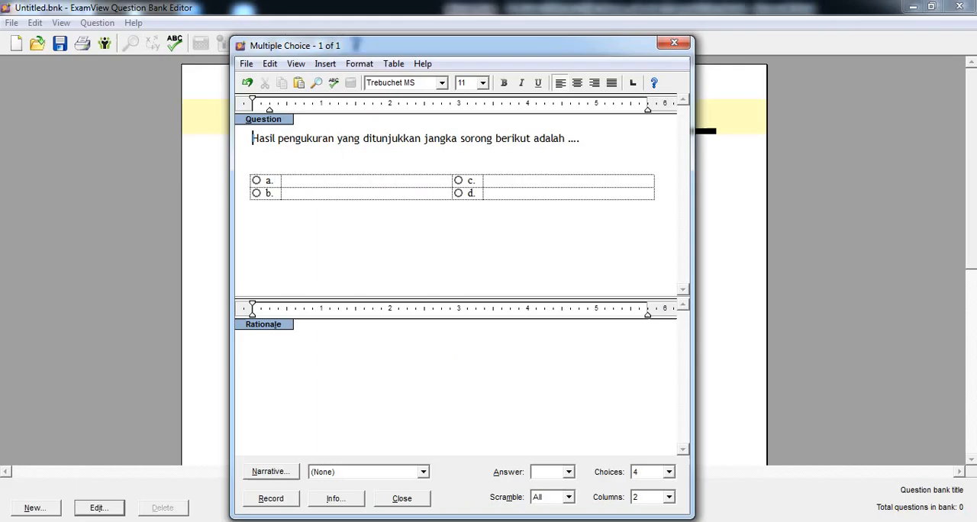
{"action": "left_click", "coordinate": [298, 157]}
{"action": "right_click", "coordinate": [298, 156]}
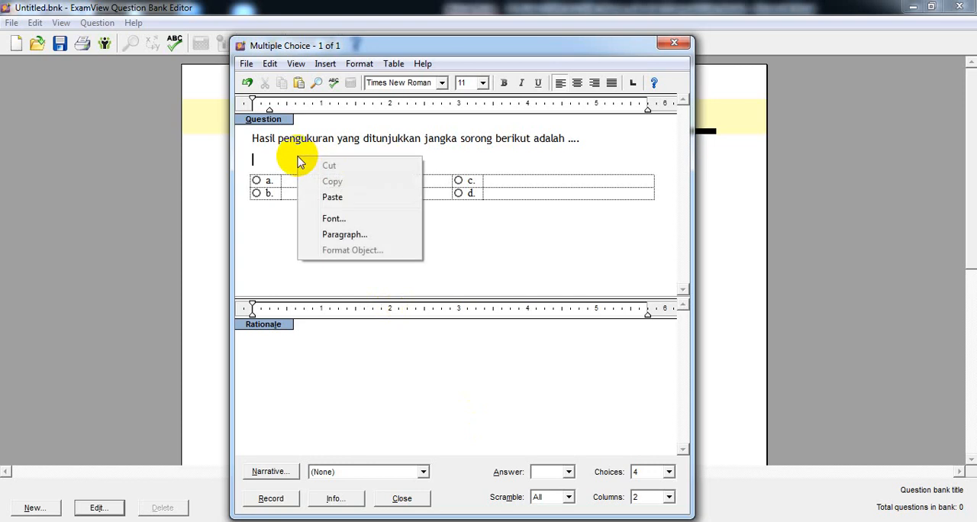
{"action": "left_click", "coordinate": [333, 196]}
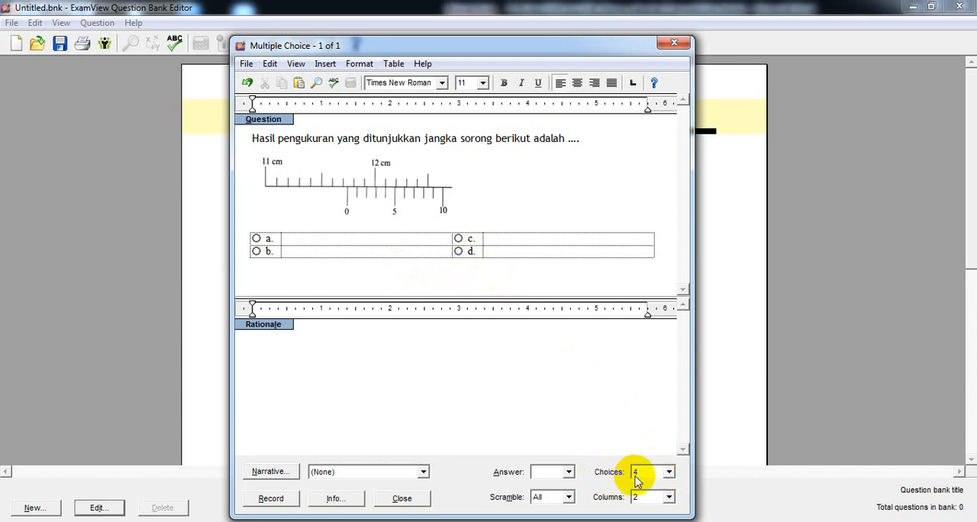
Set the multiple choice question to 5 choices arranged in 1 column.
{"action": "left_click", "coordinate": [669, 473]}
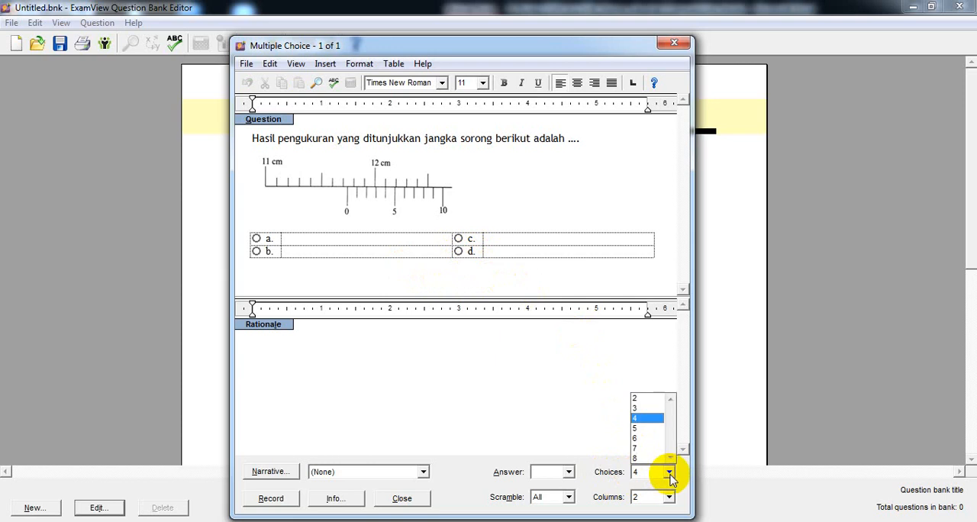
{"action": "left_click", "coordinate": [638, 430]}
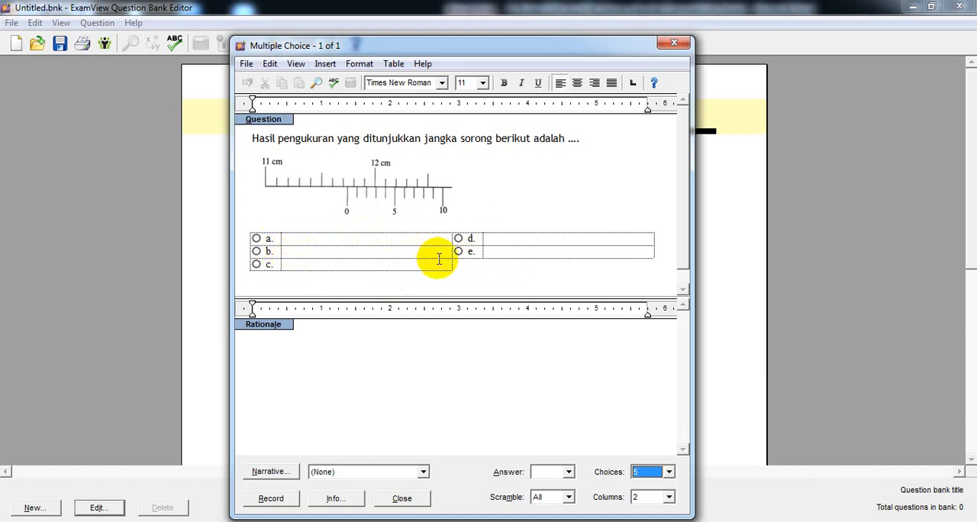
{"action": "left_click", "coordinate": [668, 498]}
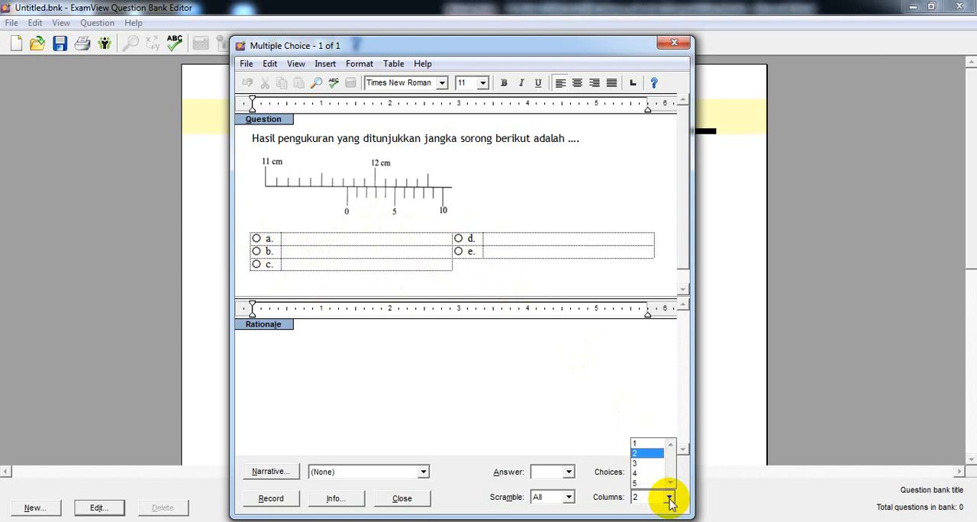
{"action": "left_click", "coordinate": [644, 444]}
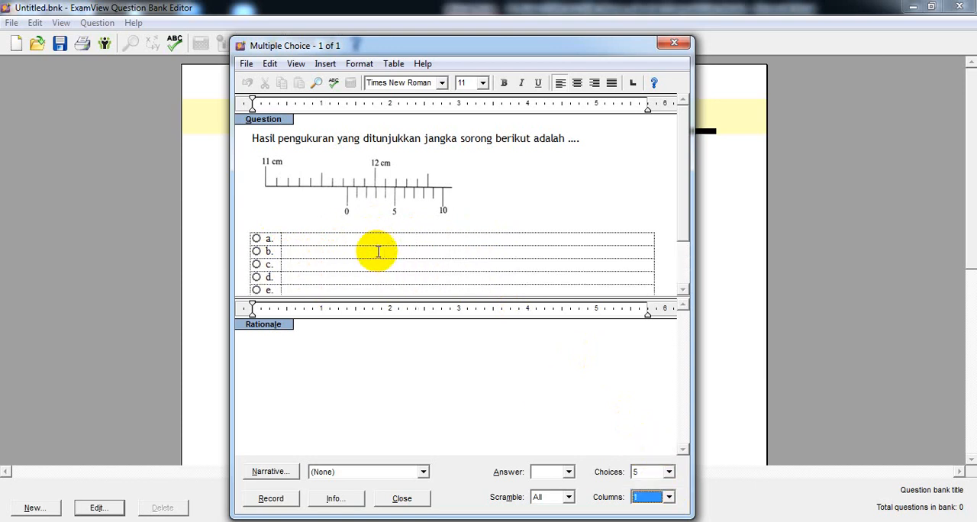
{"action": "left_click_drag", "start_coordinate": [682, 209], "coordinate": [685, 246]}
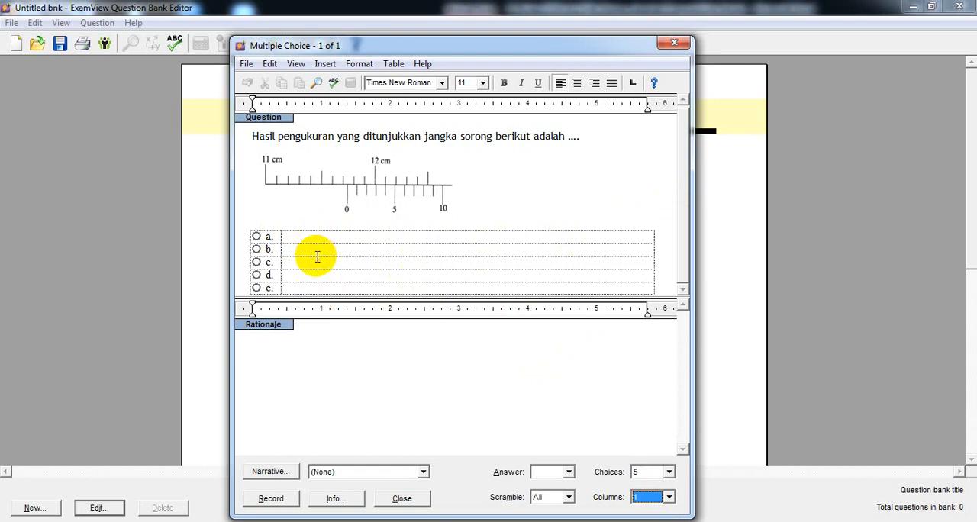
Switch to the Word document and copy the five answer options of question 1, 11,81 cm through 12,45 cm.
{"action": "left_click", "coordinate": [458, 521]}
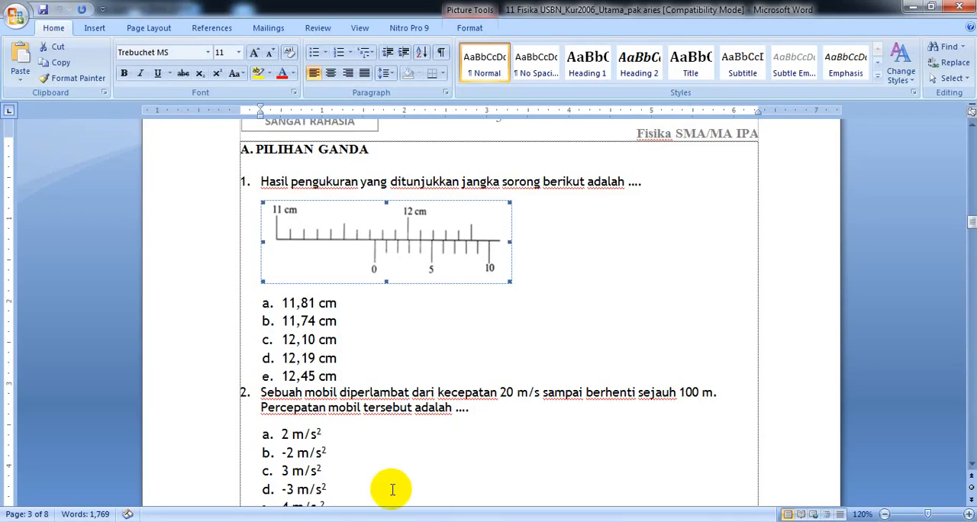
{"action": "left_click_drag", "start_coordinate": [341, 375], "coordinate": [283, 311]}
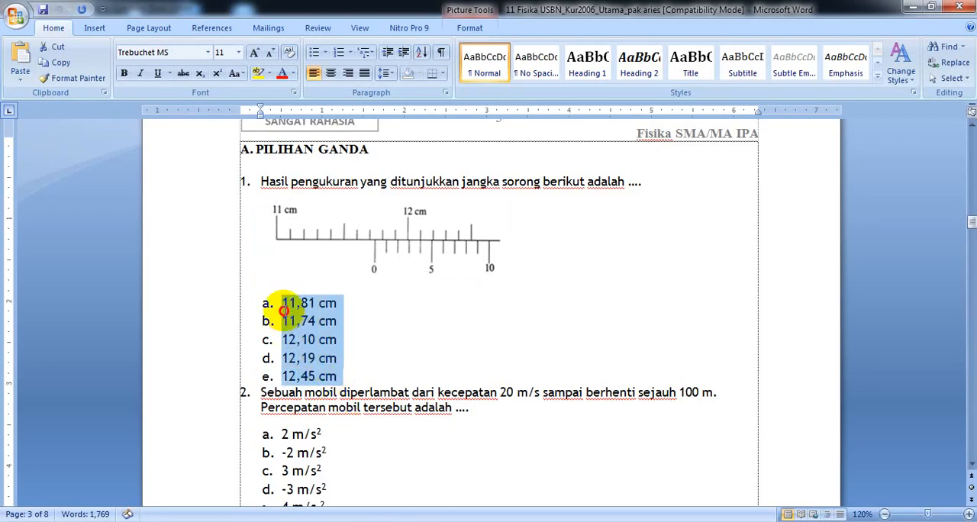
{"action": "left_click", "coordinate": [57, 63]}
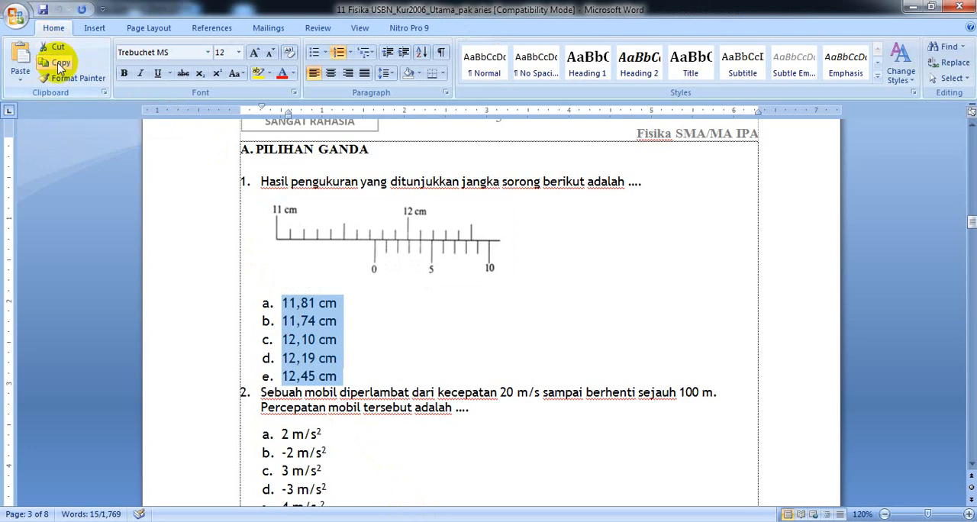
Switch to ExamView and paste the five copied answer options into choice a of the question.
{"action": "left_click", "coordinate": [532, 521]}
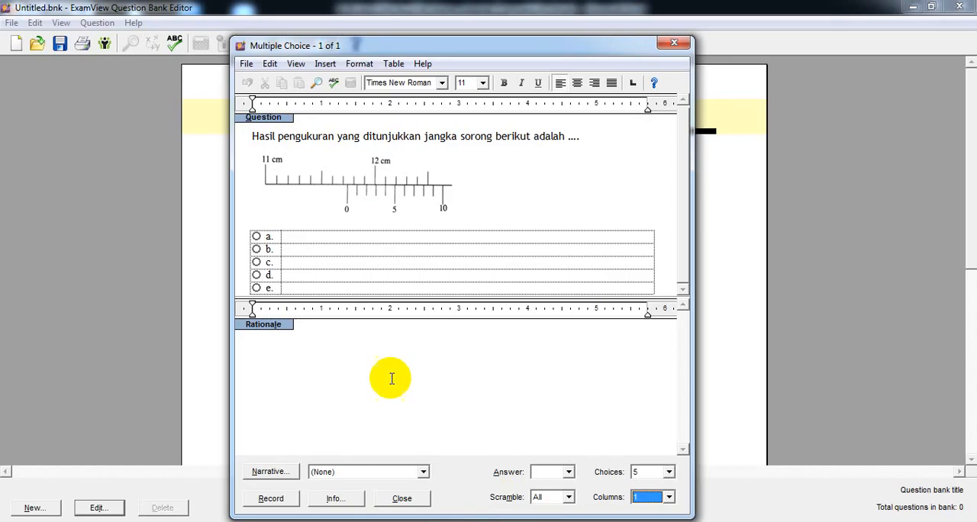
{"action": "left_click", "coordinate": [304, 237]}
{"action": "right_click", "coordinate": [304, 237]}
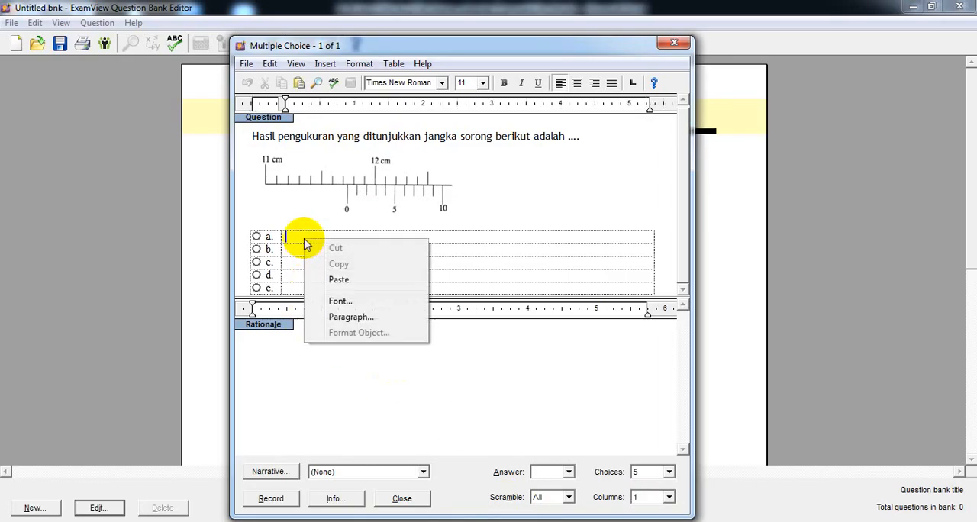
{"action": "left_click", "coordinate": [279, 277]}
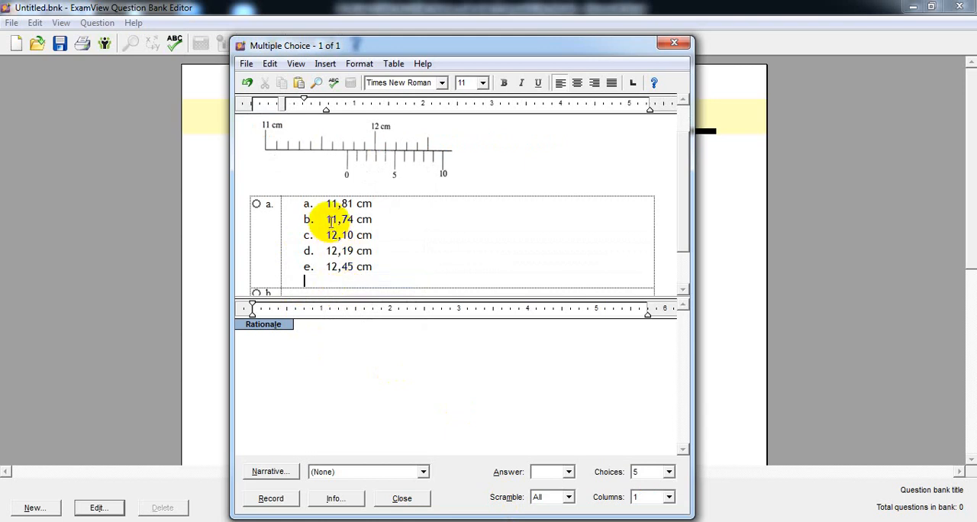
Remove the pasted list letter before 11,81 cm and shift that line's first-line indent back to the cell's edge.
{"action": "left_click_drag", "start_coordinate": [327, 203], "coordinate": [306, 203]}
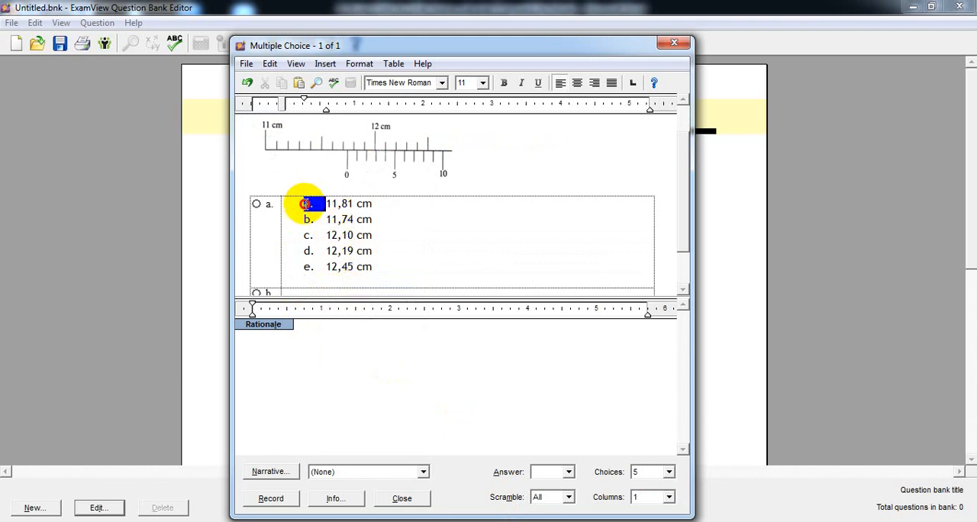
{"action": "key", "text": "Delete"}
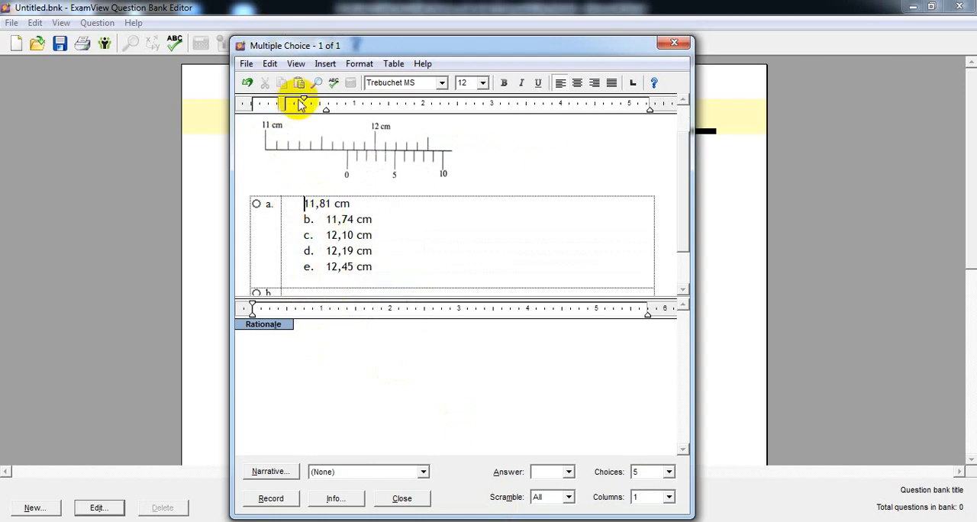
{"action": "left_click_drag", "start_coordinate": [304, 101], "coordinate": [281, 101]}
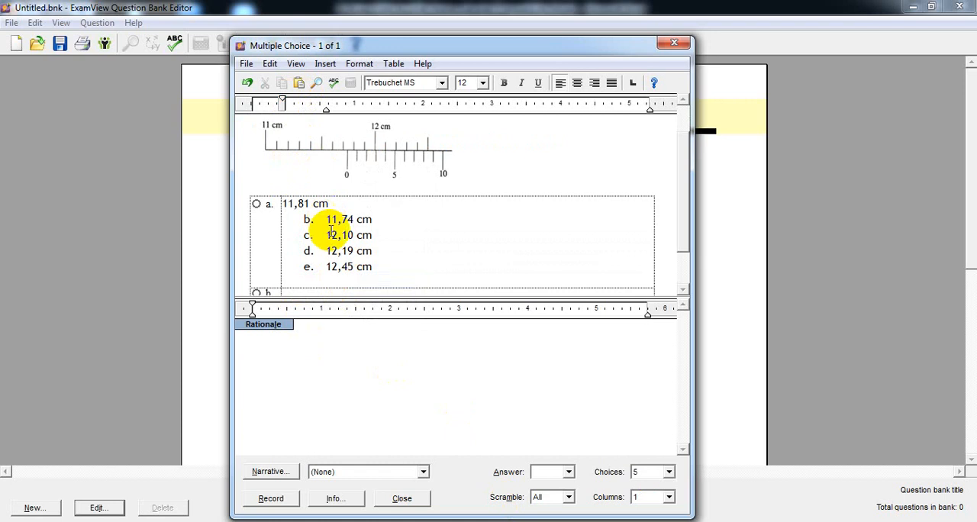
Cut 11,74 cm from the pasted list in choice a and paste it into choice b.
{"action": "left_click_drag", "start_coordinate": [374, 219], "coordinate": [332, 218]}
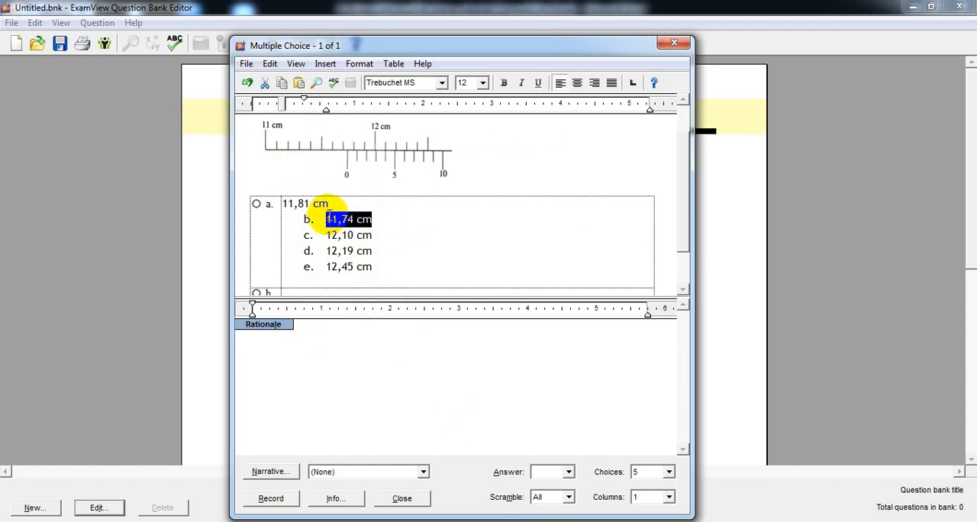
{"action": "right_click", "coordinate": [337, 221]}
{"action": "left_click", "coordinate": [365, 228]}
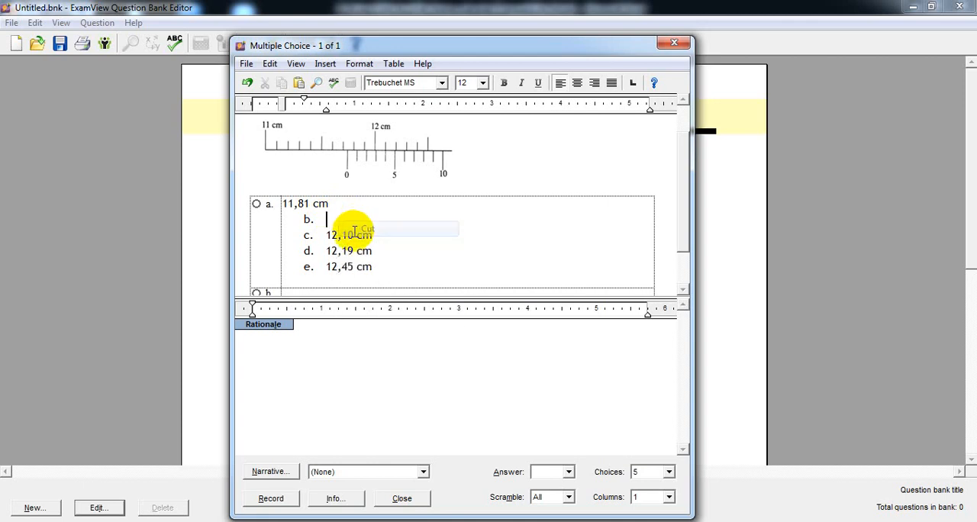
{"action": "right_click", "coordinate": [313, 290]}
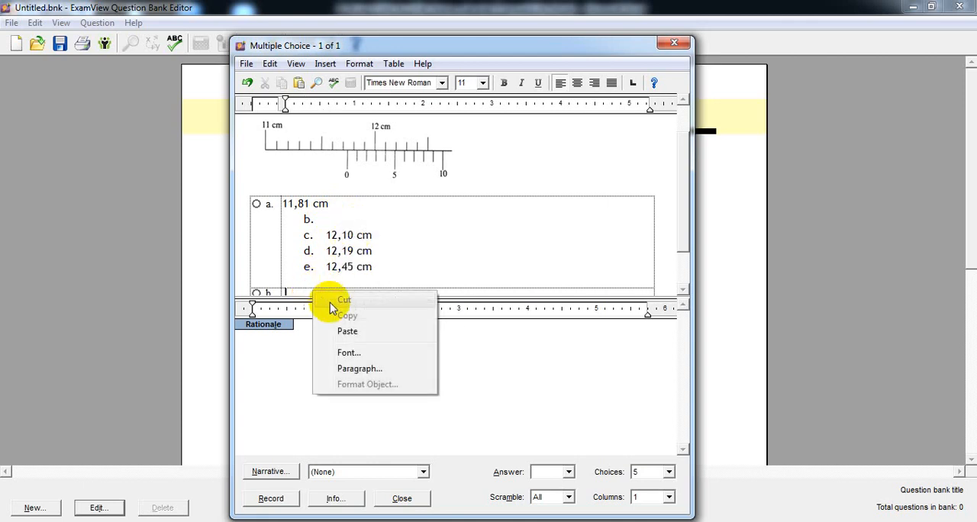
{"action": "left_click", "coordinate": [343, 330]}
Cut 12,10 cm from the pasted list in choice a and paste it into choice c.
{"action": "left_click_drag", "start_coordinate": [373, 227], "coordinate": [333, 226]}
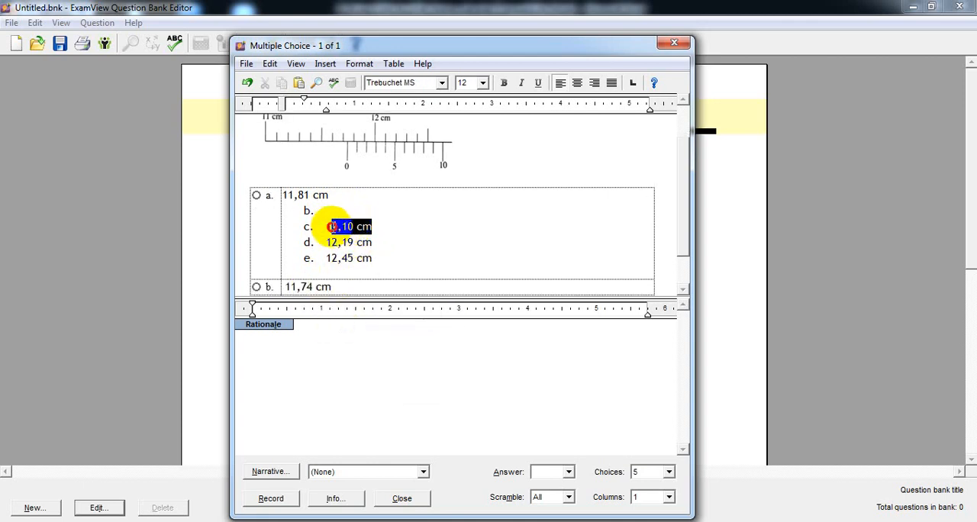
{"action": "right_click", "coordinate": [328, 227]}
{"action": "left_click", "coordinate": [343, 236]}
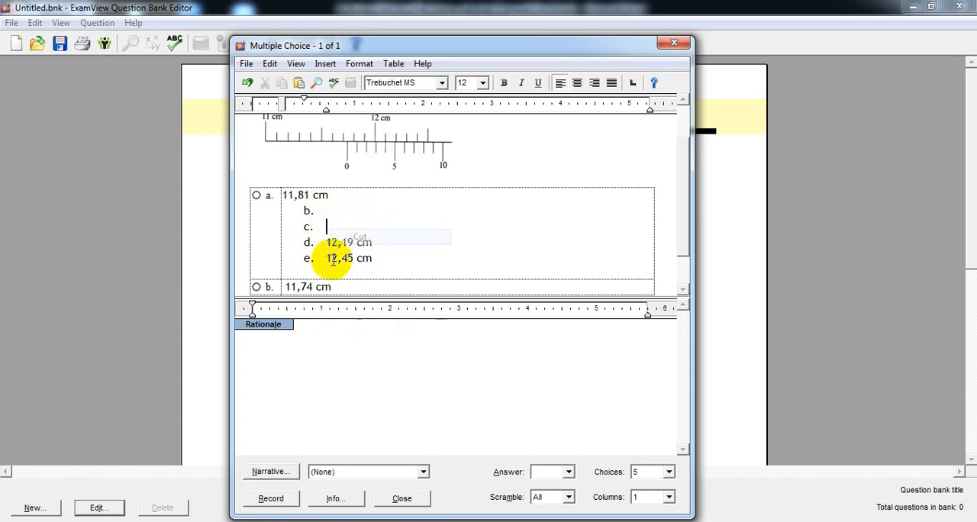
{"action": "scroll", "coordinate": [314, 293], "scroll_direction": "down", "scroll_amount": 1}
{"action": "left_click", "coordinate": [315, 272]}
{"action": "left_click", "coordinate": [317, 278]}
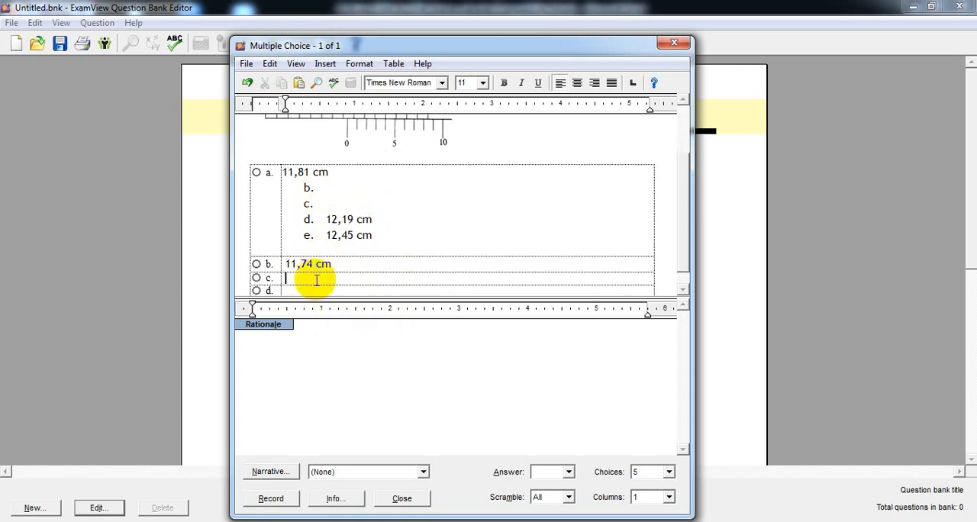
{"action": "right_click", "coordinate": [318, 280]}
{"action": "left_click", "coordinate": [342, 321]}
Cut 12,19 cm from the pasted list in choice a and paste it into choice d.
{"action": "left_click_drag", "start_coordinate": [373, 219], "coordinate": [328, 220]}
{"action": "key", "text": "ctrl+c"}
{"action": "right_click", "coordinate": [329, 219]}
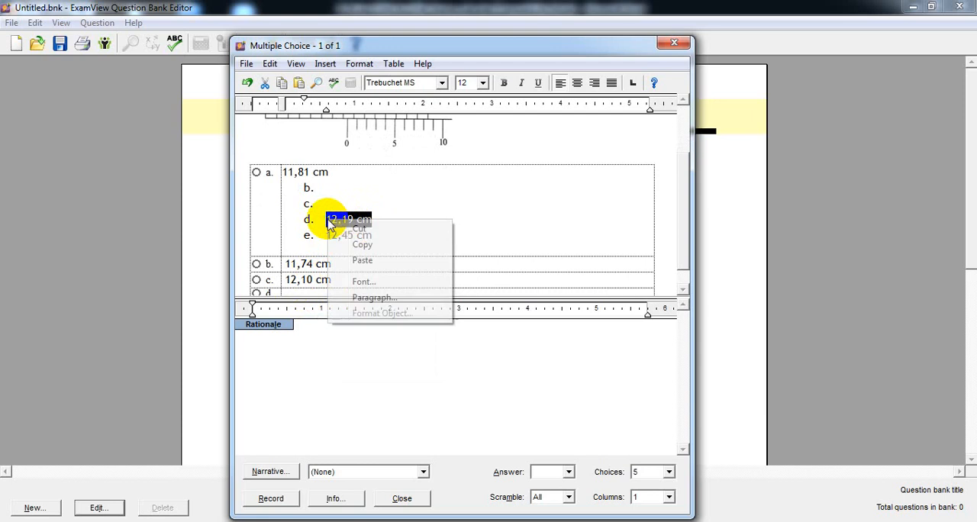
{"action": "left_click", "coordinate": [350, 227]}
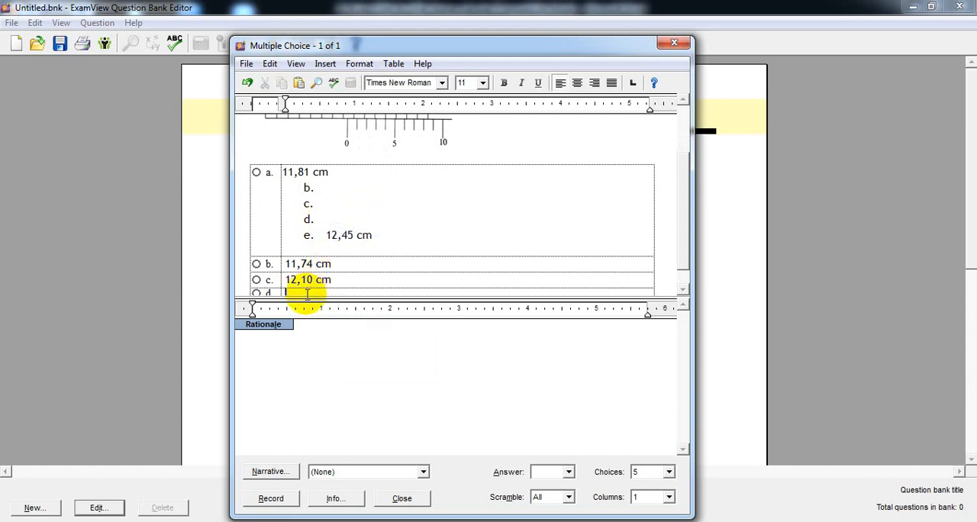
{"action": "right_click", "coordinate": [307, 292]}
{"action": "left_click", "coordinate": [336, 332]}
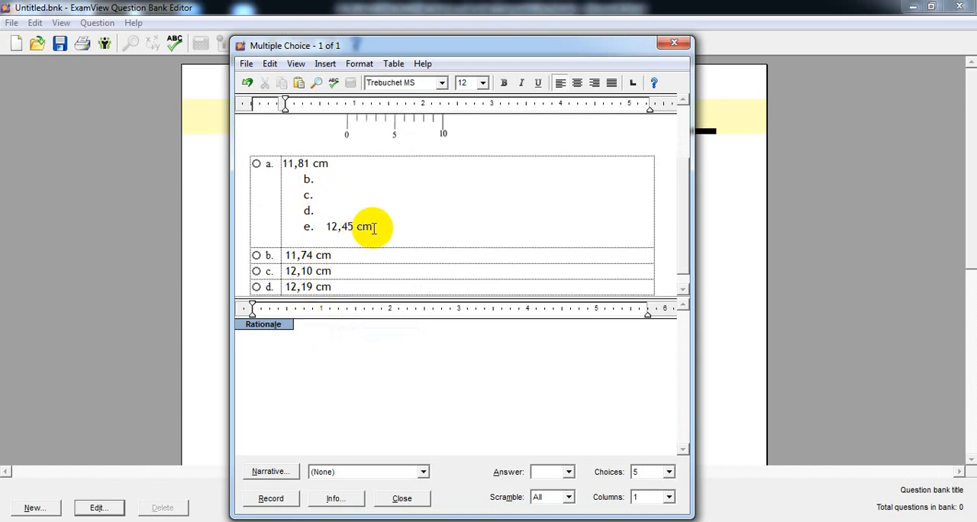
Cut 12,45 cm from the pasted list in choice a and paste it into choice e.
{"action": "left_click_drag", "start_coordinate": [374, 227], "coordinate": [327, 227]}
{"action": "right_click", "coordinate": [327, 227]}
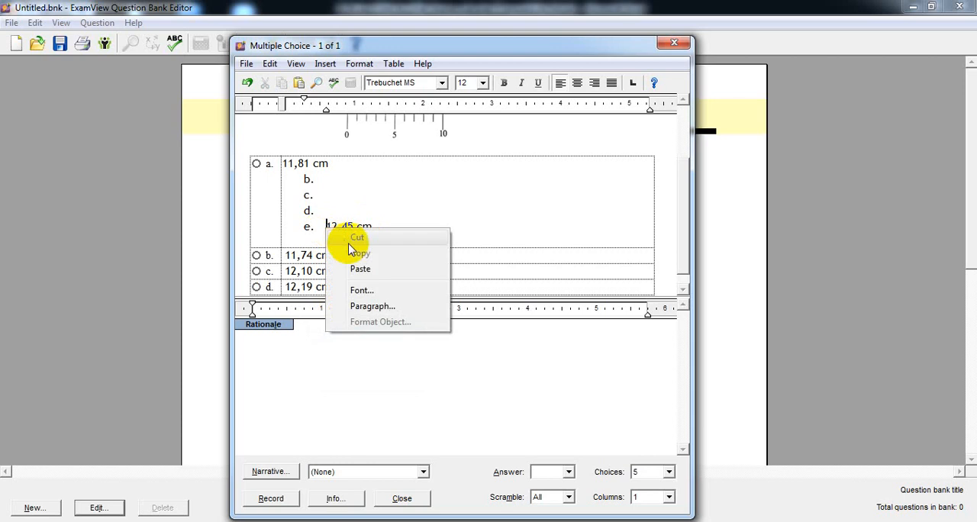
{"action": "left_click", "coordinate": [359, 196]}
{"action": "left_click_drag", "start_coordinate": [372, 226], "coordinate": [328, 226]}
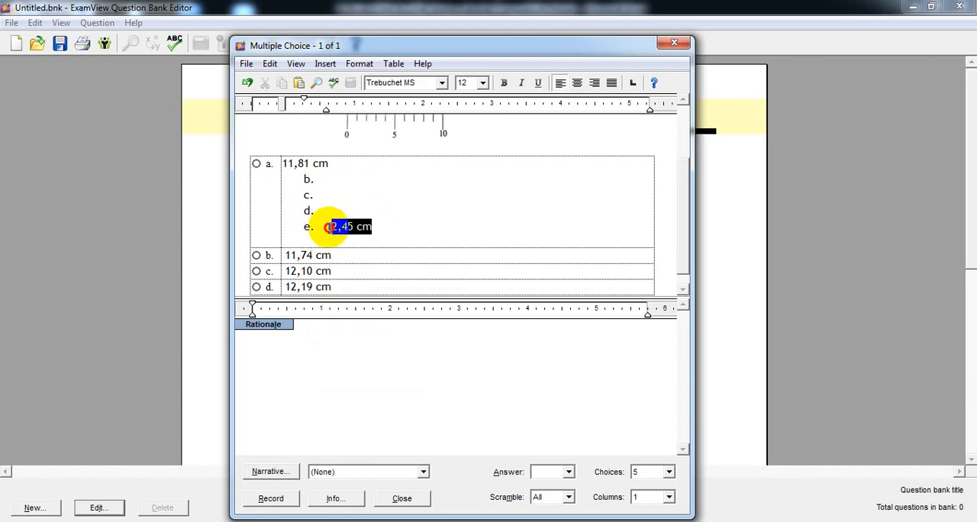
{"action": "right_click", "coordinate": [333, 226]}
{"action": "left_click", "coordinate": [364, 238]}
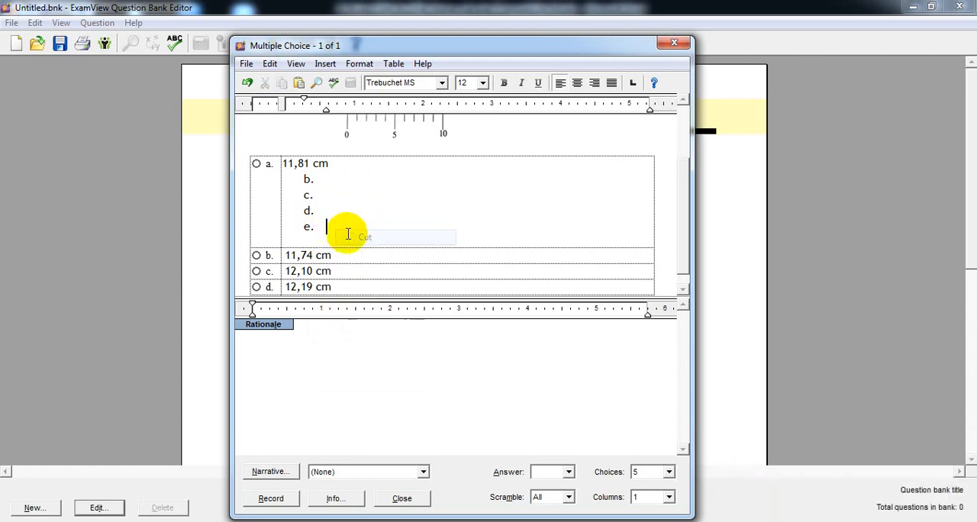
{"action": "scroll", "coordinate": [282, 263], "scroll_direction": "down", "scroll_amount": 1}
{"action": "right_click", "coordinate": [311, 286]}
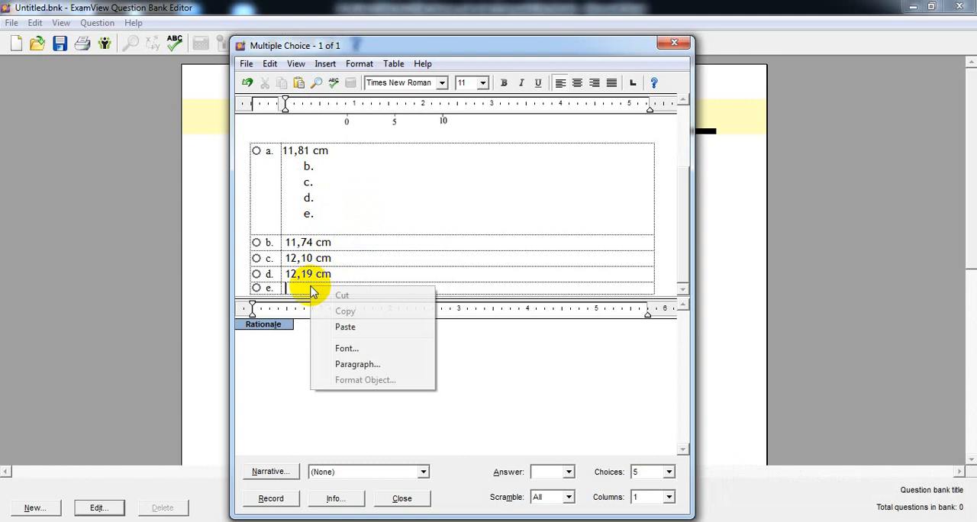
{"action": "left_click", "coordinate": [327, 324]}
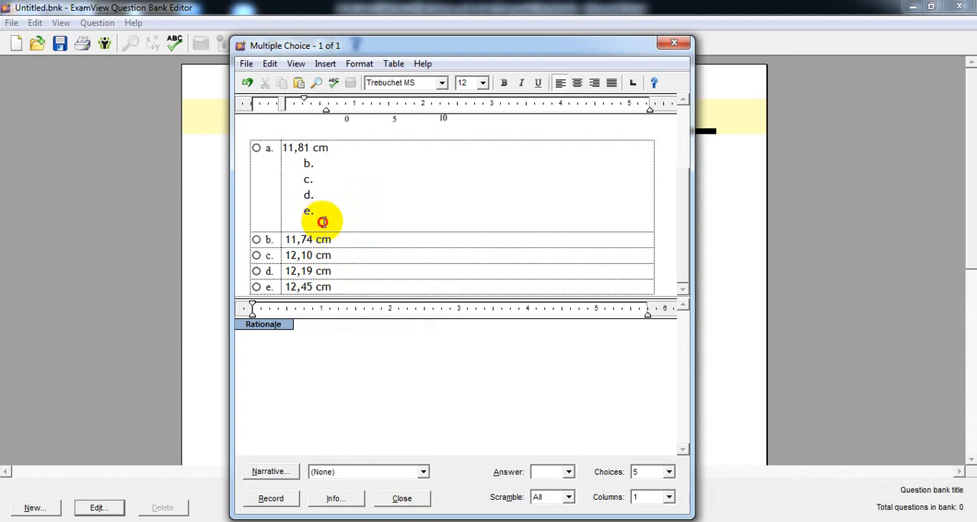
Delete the leftover list letters b to e and the empty line below 11,81 cm in choice a.
{"action": "left_click_drag", "start_coordinate": [322, 222], "coordinate": [283, 170]}
{"action": "key", "text": "Delete"}
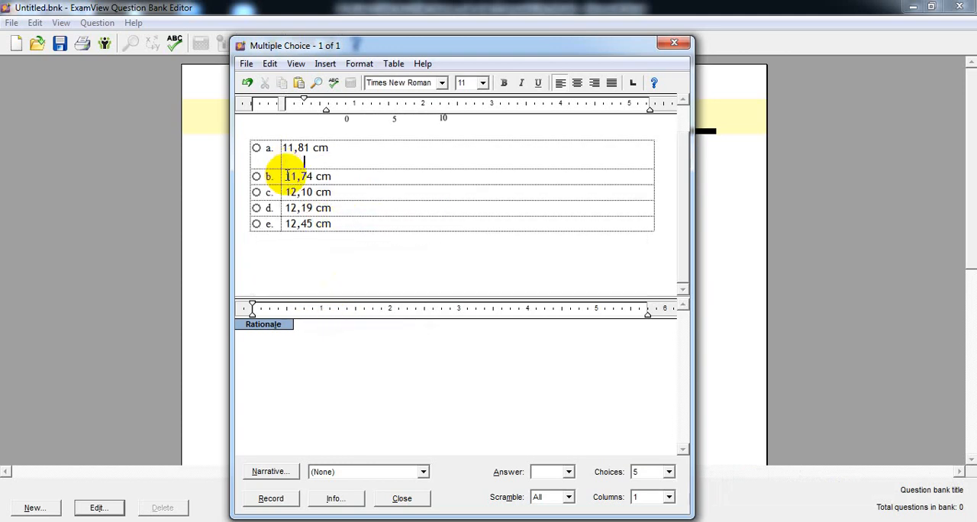
{"action": "key", "text": "BackSpace"}
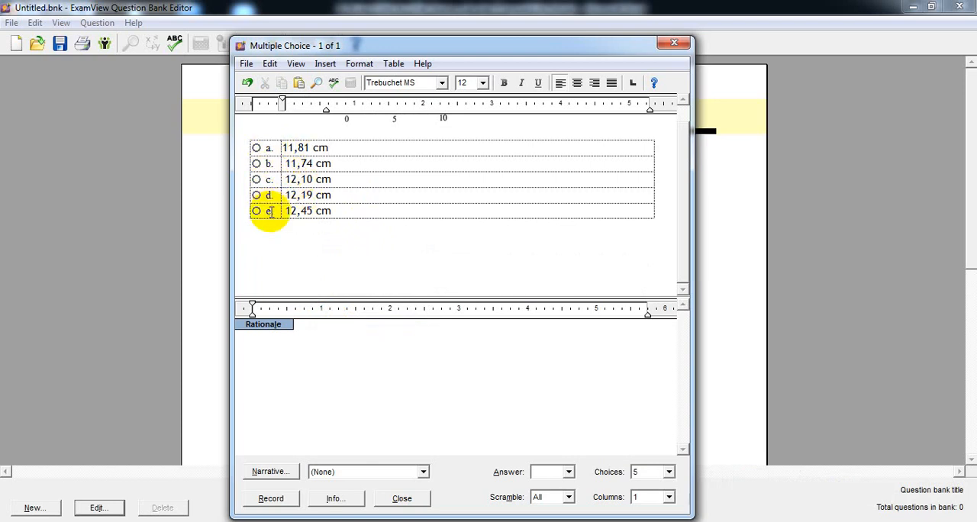
Adjust the first-line indent of 11,81 cm in choice a to line up with the other choices.
{"action": "left_click", "coordinate": [546, 521]}
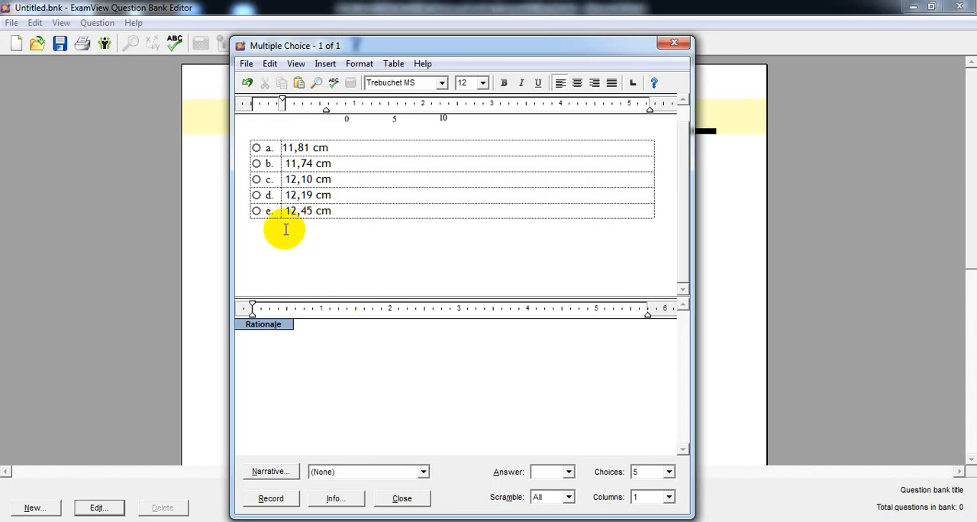
{"action": "key", "text": "ctrl+v"}
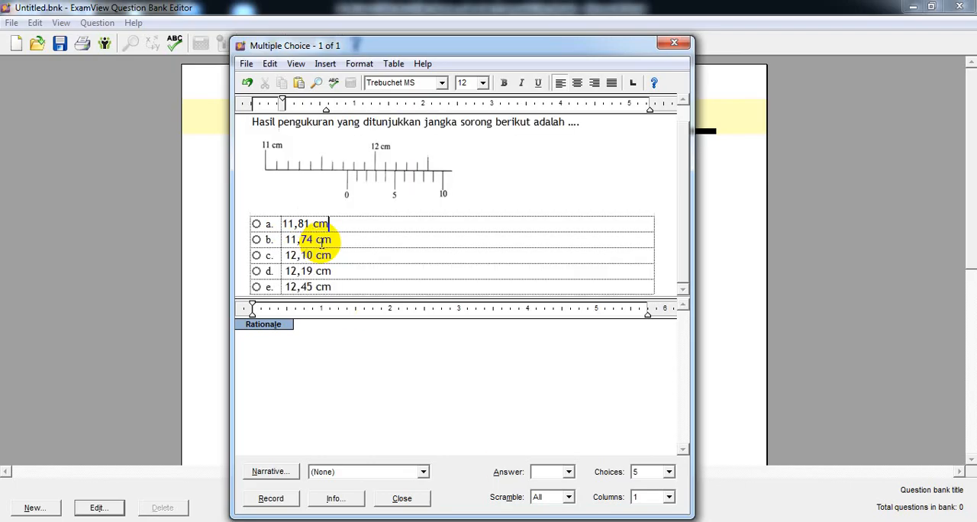
{"action": "left_click", "coordinate": [396, 227]}
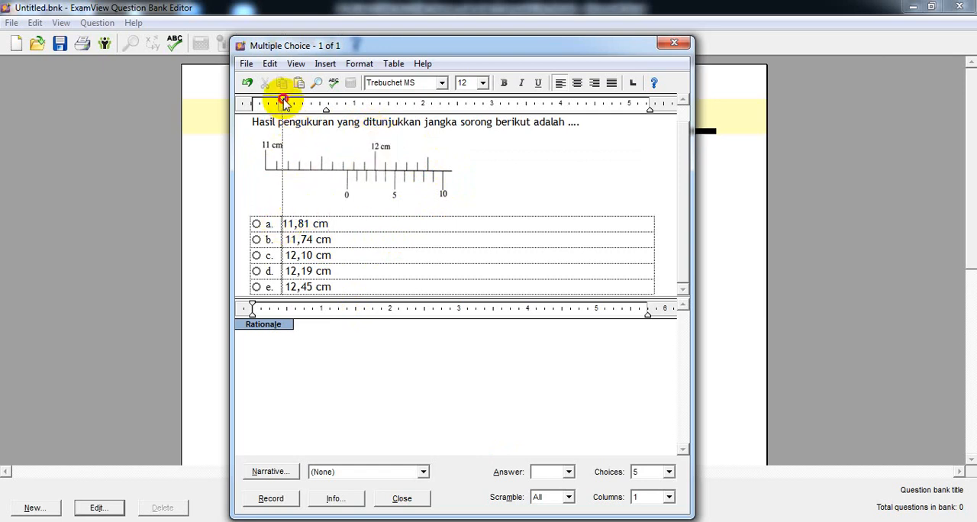
{"action": "left_click_drag", "start_coordinate": [284, 103], "coordinate": [286, 102]}
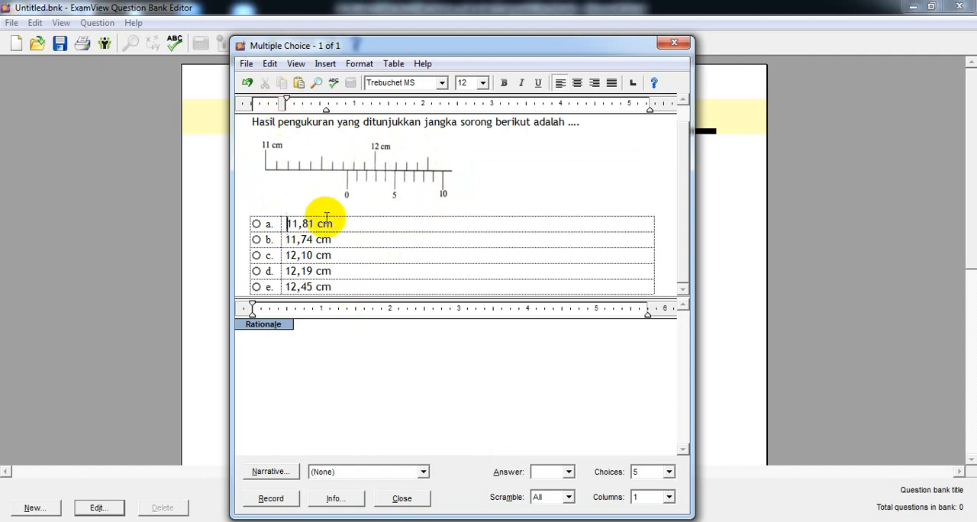
{"action": "left_click", "coordinate": [353, 244]}
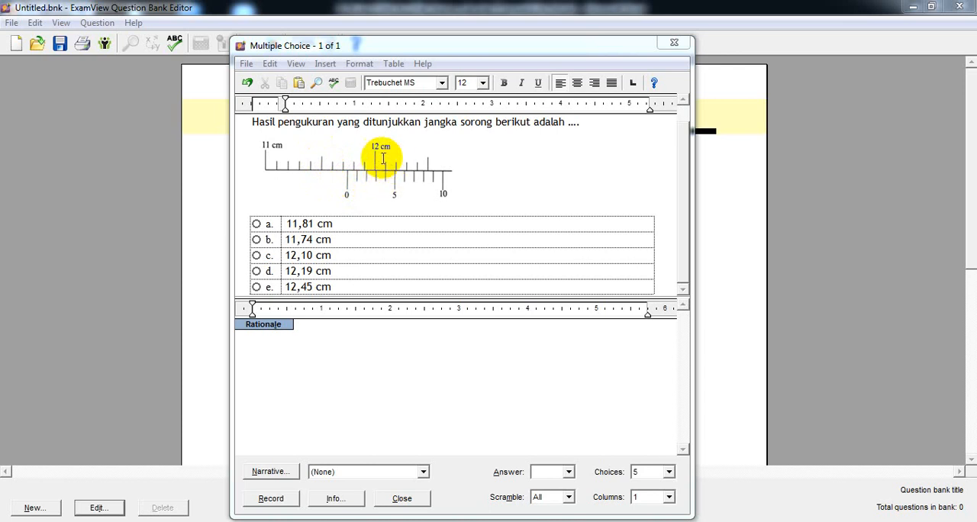
Mark choice b as the correct answer and record the multiple choice question in the bank.
{"action": "left_click", "coordinate": [257, 241]}
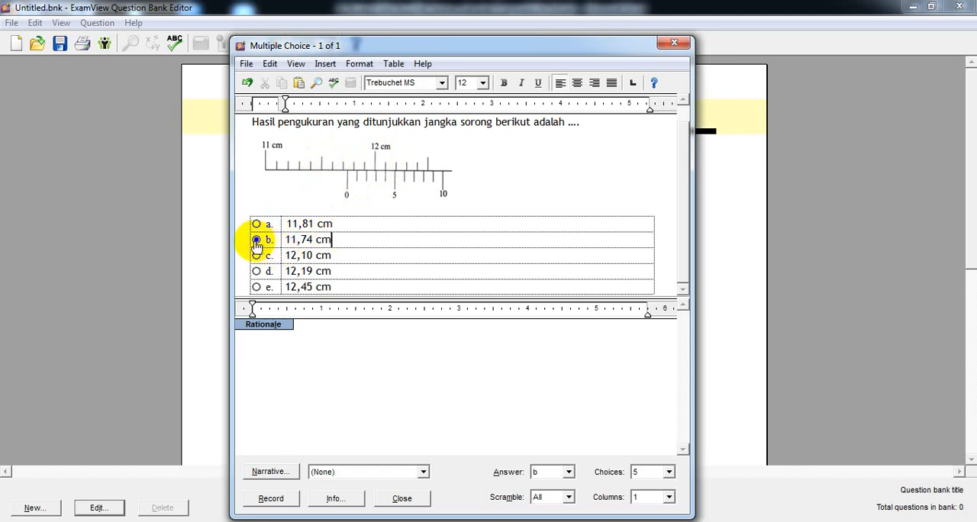
{"action": "left_click", "coordinate": [569, 473]}
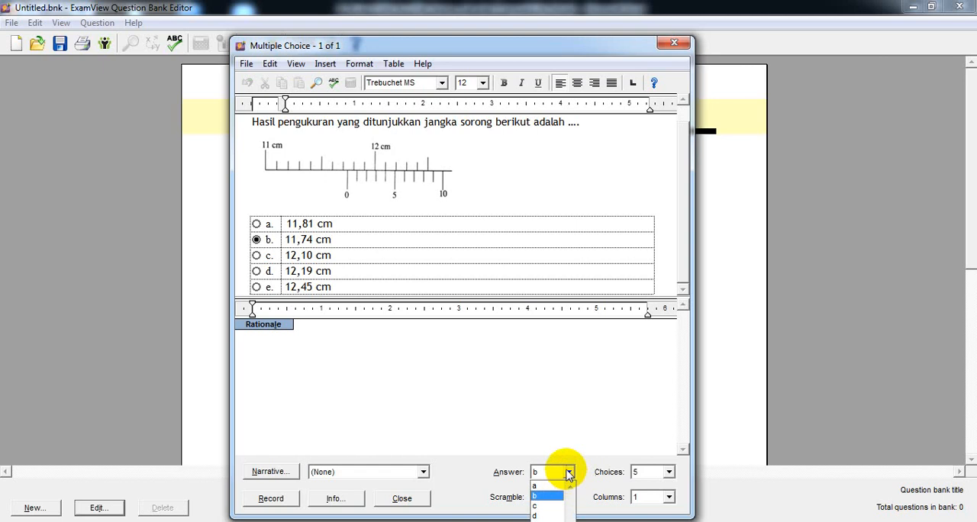
{"action": "left_click", "coordinate": [538, 495]}
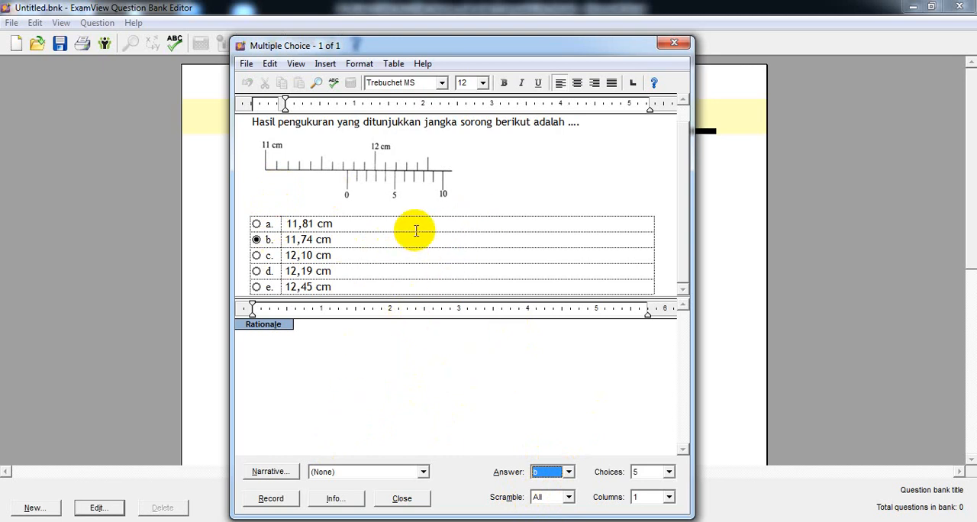
{"action": "left_click", "coordinate": [271, 498]}
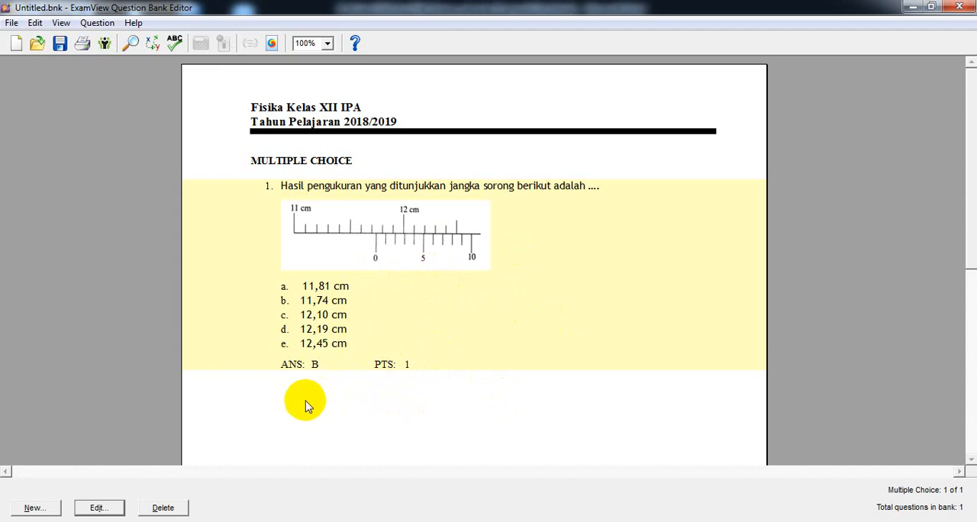
Create a new question of type Essay in the question bank.
{"action": "left_click", "coordinate": [34, 507]}
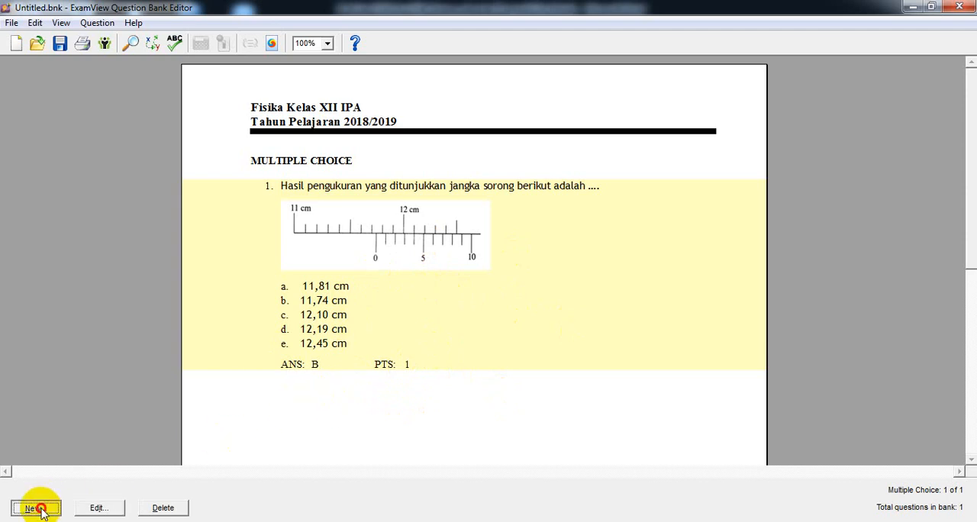
{"action": "left_click_drag", "start_coordinate": [524, 163], "coordinate": [617, 85]}
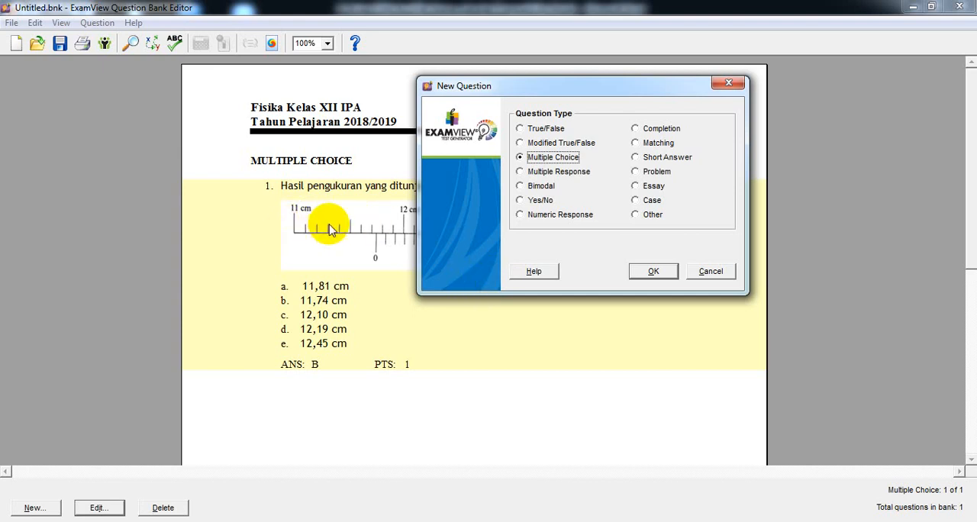
{"action": "left_click", "coordinate": [643, 187]}
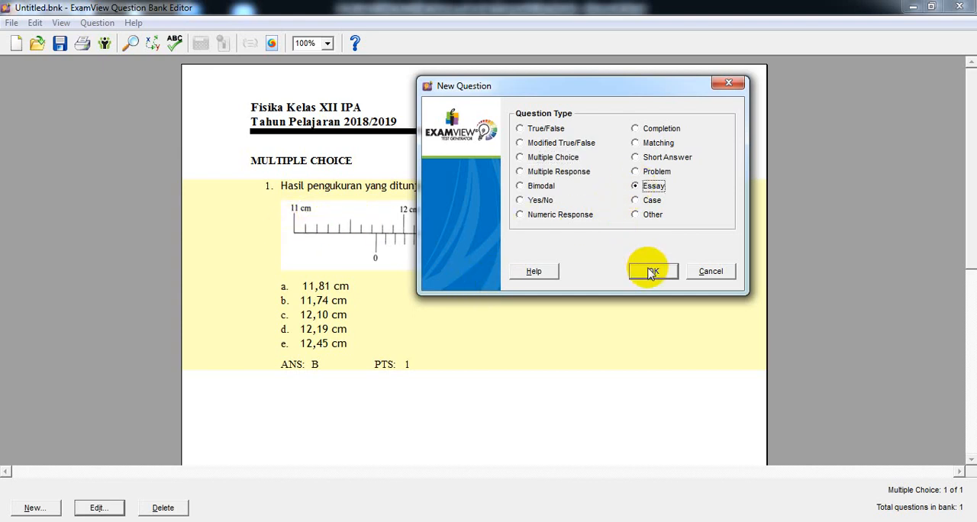
{"action": "left_click", "coordinate": [650, 273]}
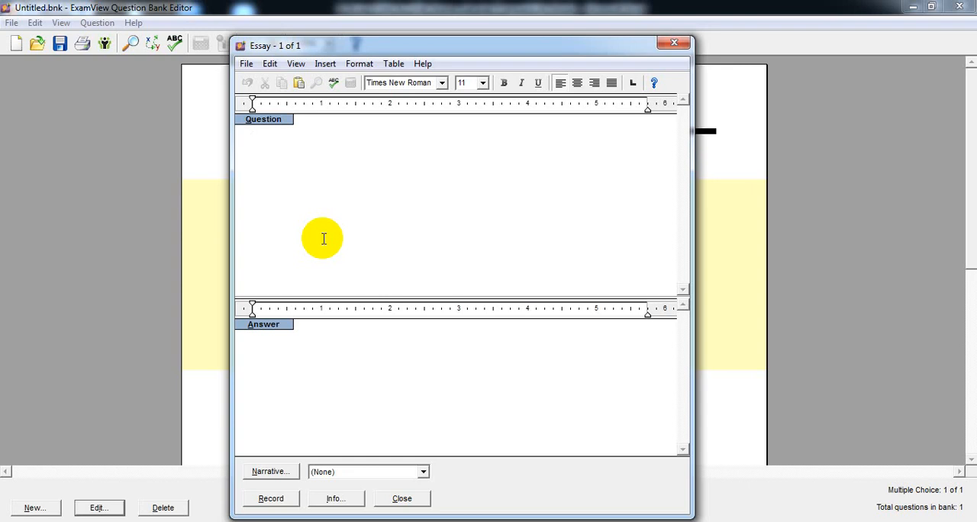
Enter the essay question text "Energi yang timbul oleh karena kedudukan sebuah benda disebut juga....".
{"action": "type", "text": "Energi yang"}
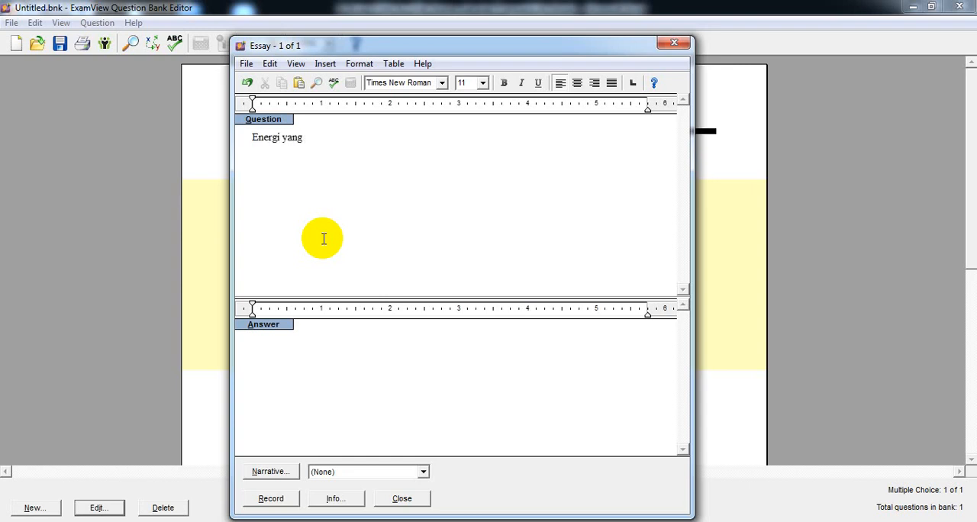
{"action": "type", "text": " timbul oleh karena k"}
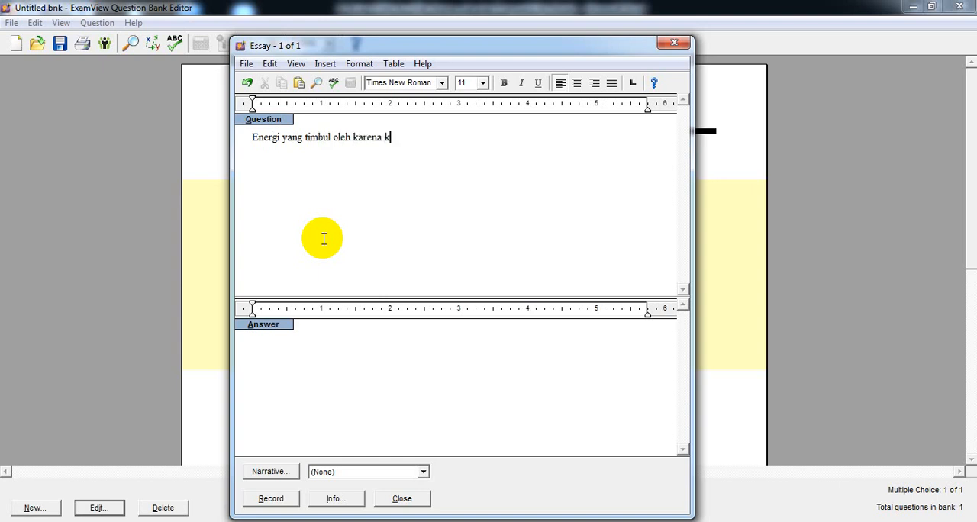
{"action": "type", "text": "edudukan sebua"}
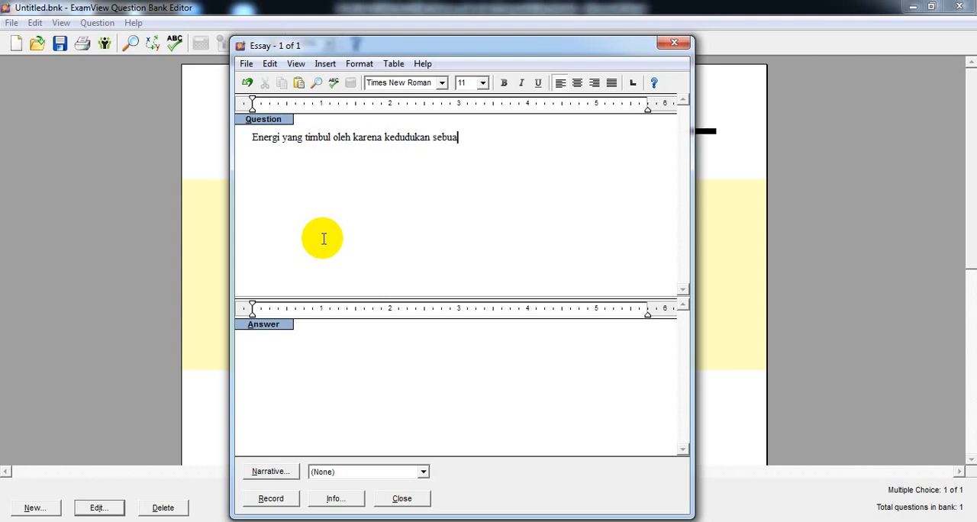
{"action": "type", "text": "h benda disebut j"}
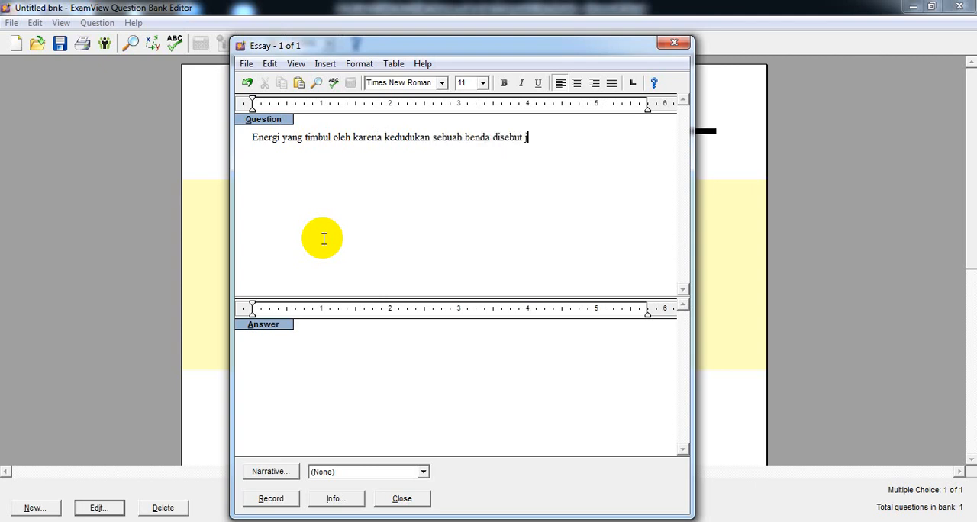
{"action": "type", "text": "uga ...."}
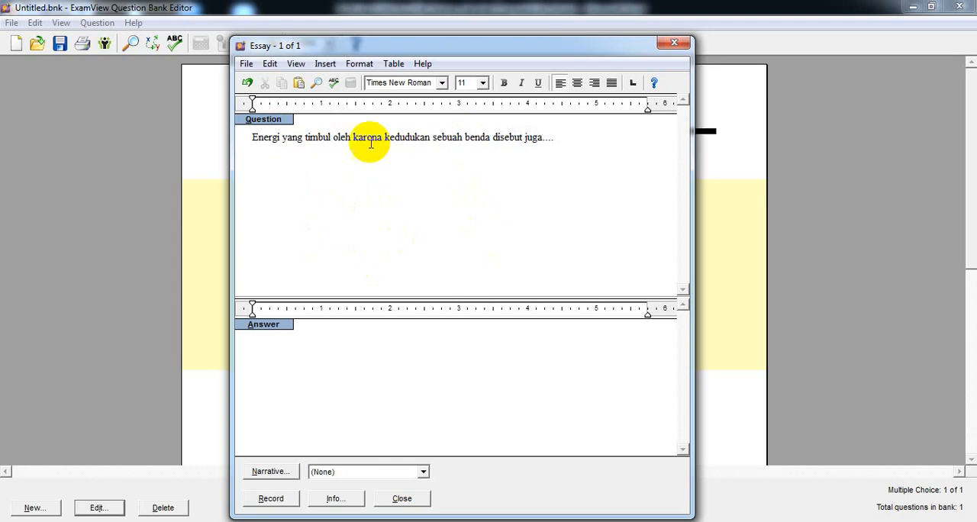
Insert "/posisi" after "kedudukan" and "energi" after "juga" in the essay question text.
{"action": "left_click", "coordinate": [431, 136]}
{"action": "left_click", "coordinate": [429, 137]}
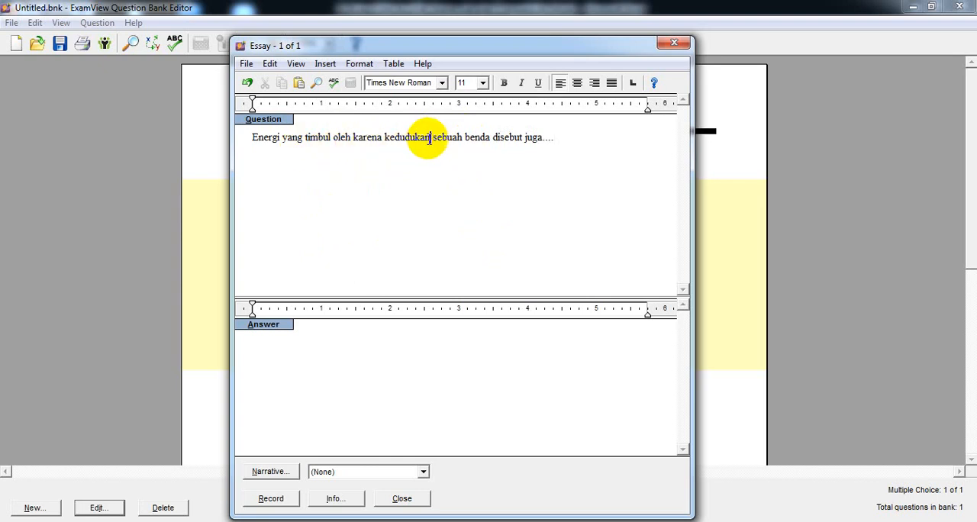
{"action": "type", "text": "/posisi"}
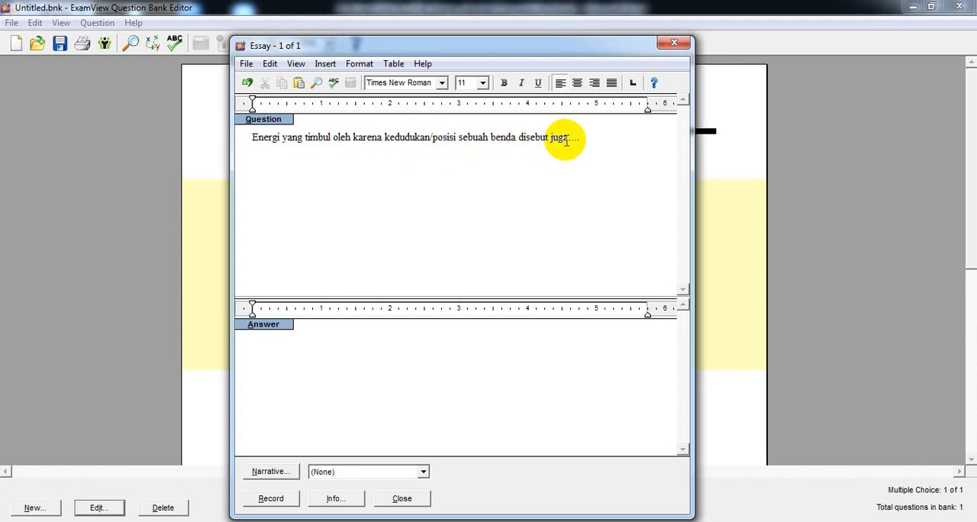
{"action": "type", "text": "energi"}
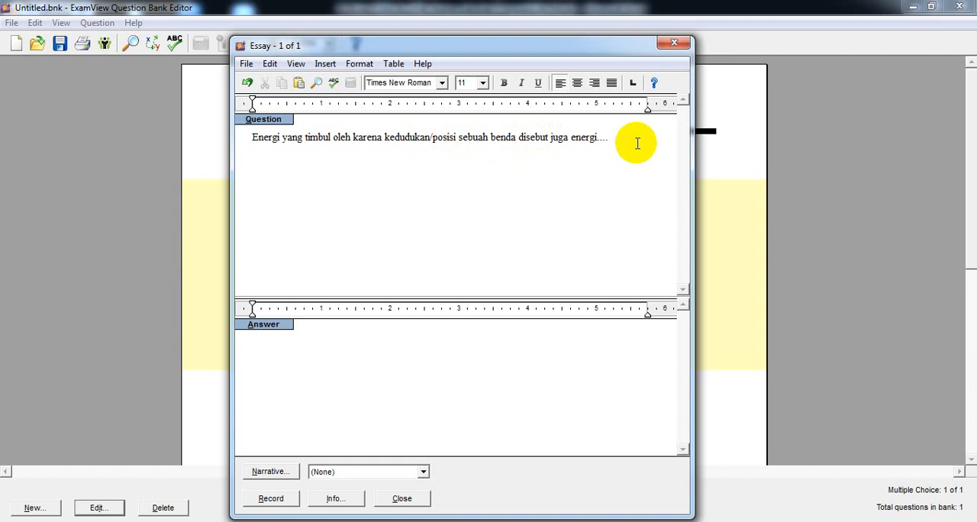
Enter "Energi potensial" as the essay answer and record the question in the bank.
{"action": "left_click", "coordinate": [320, 351]}
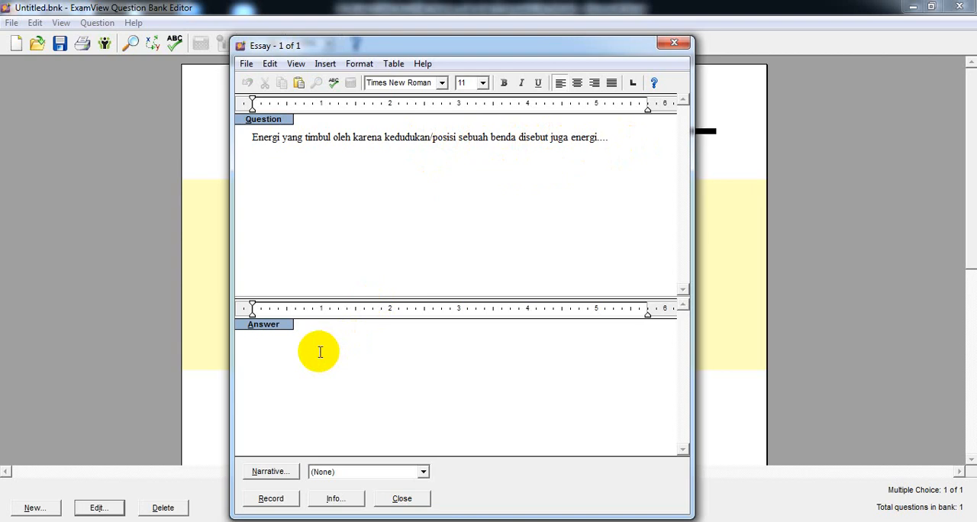
{"action": "type", "text": "Energi pote"}
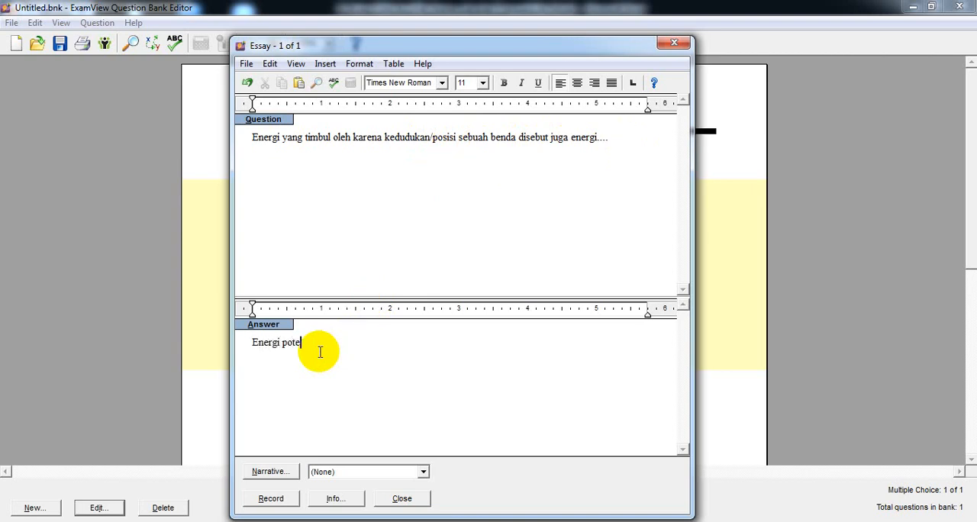
{"action": "type", "text": "nsiall"}
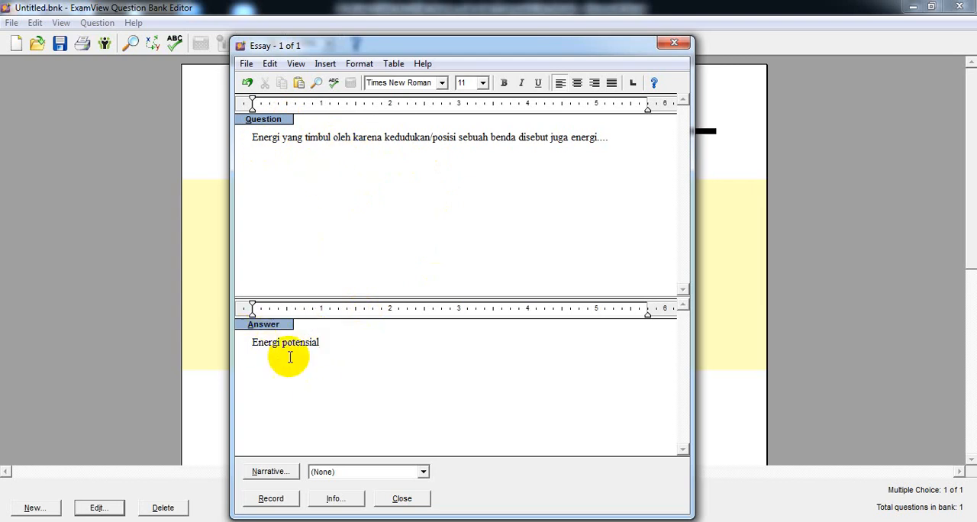
{"action": "left_click", "coordinate": [271, 499]}
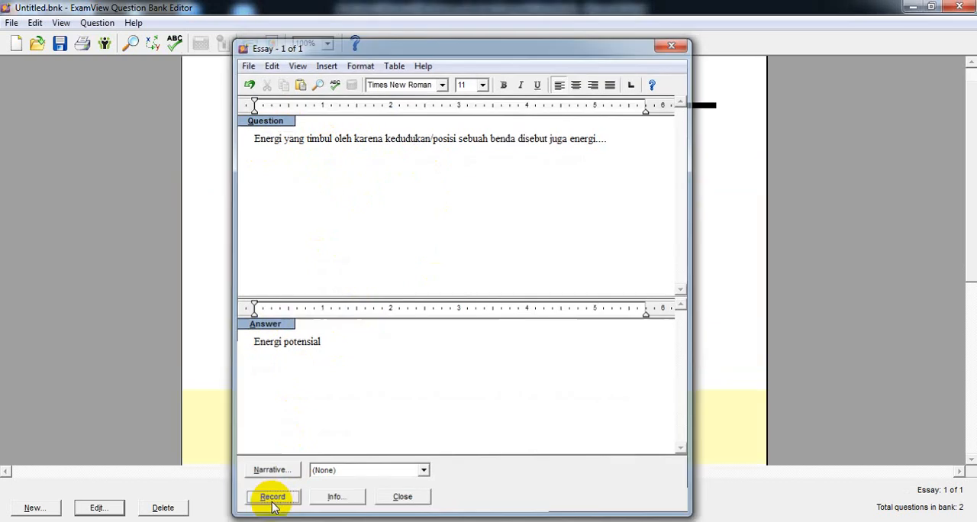
{"action": "scroll", "coordinate": [441, 319], "scroll_direction": "down", "scroll_amount": 1}
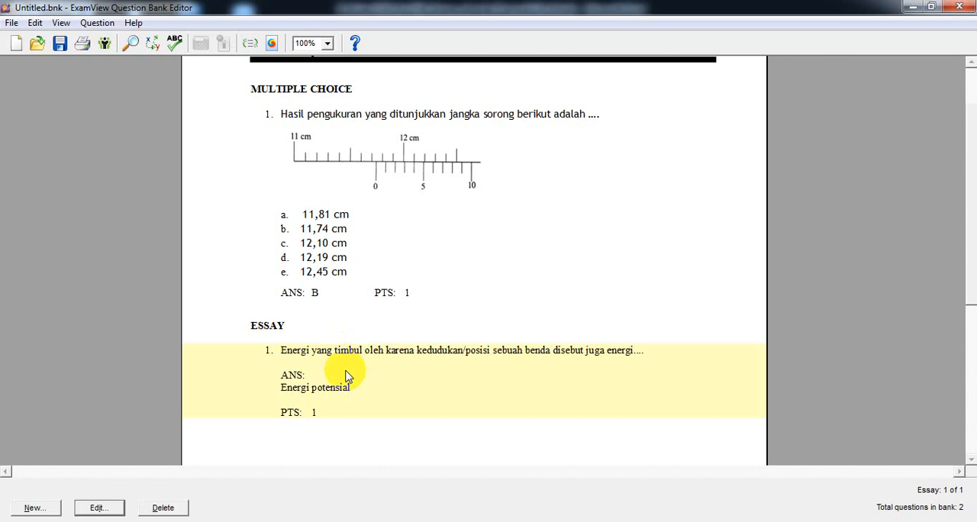
{"action": "left_click", "coordinate": [34, 508]}
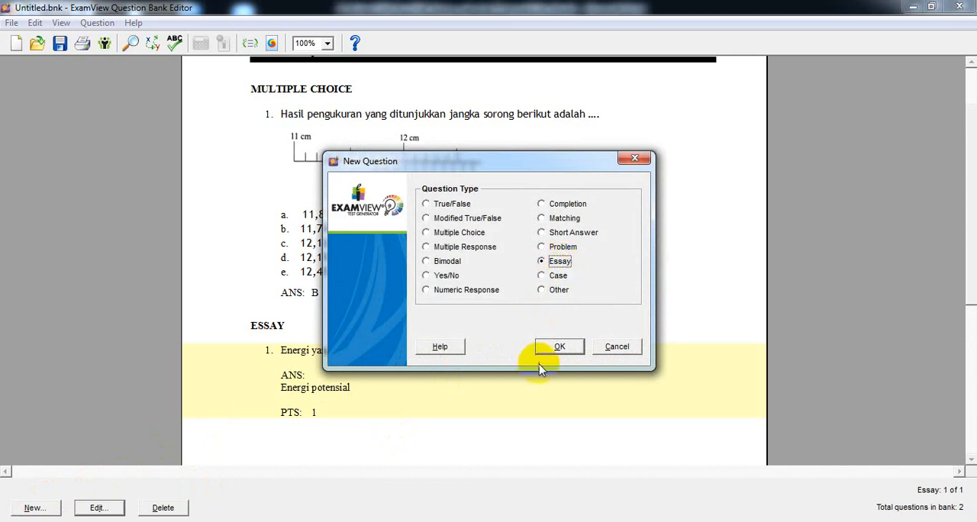
{"action": "left_click", "coordinate": [624, 347]}
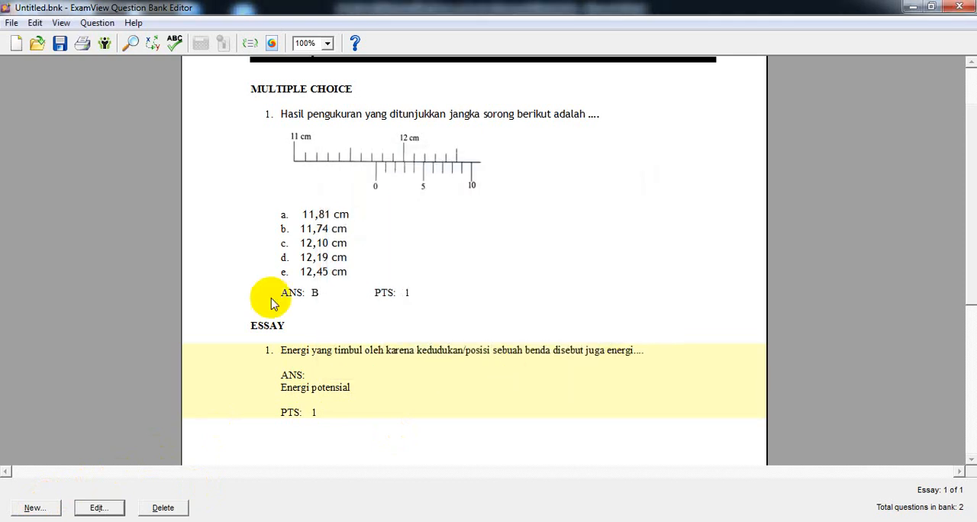